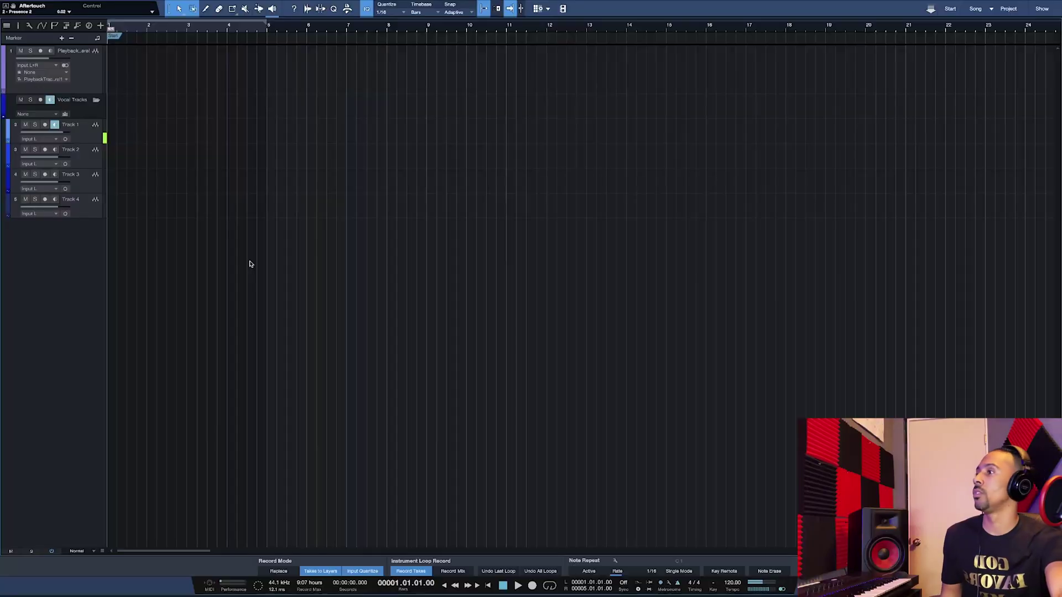
- Bring the 142 BPM beat audio file onto the Playback track at bar 1 and play it briefly
{"action": "key", "text": "ctrl+Left"}
{"action": "left_click_drag", "start_coordinate": [144, 225], "coordinate": [128, 72]}
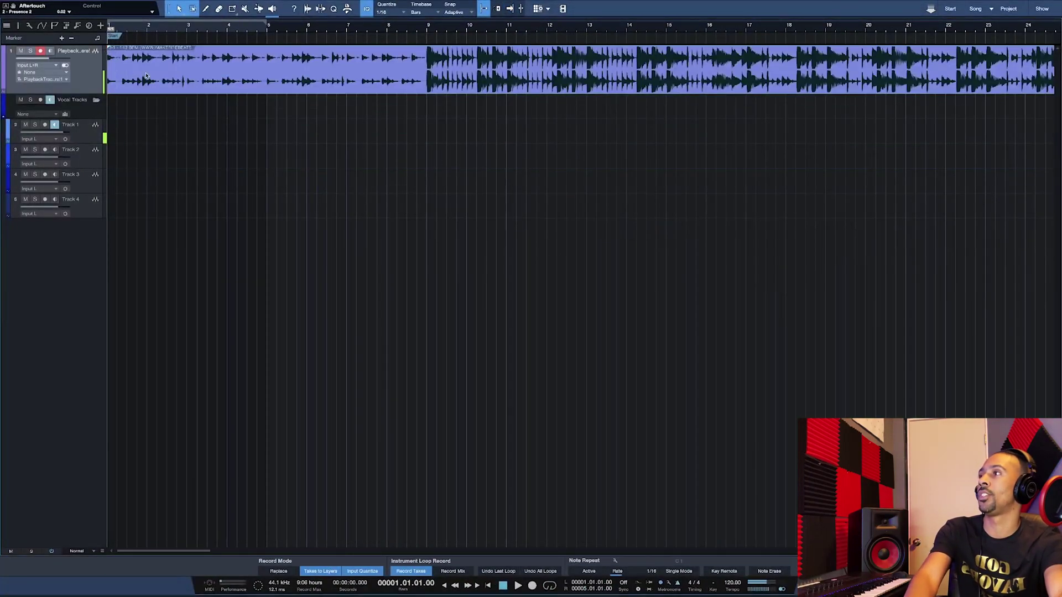
{"action": "key", "text": "space"}
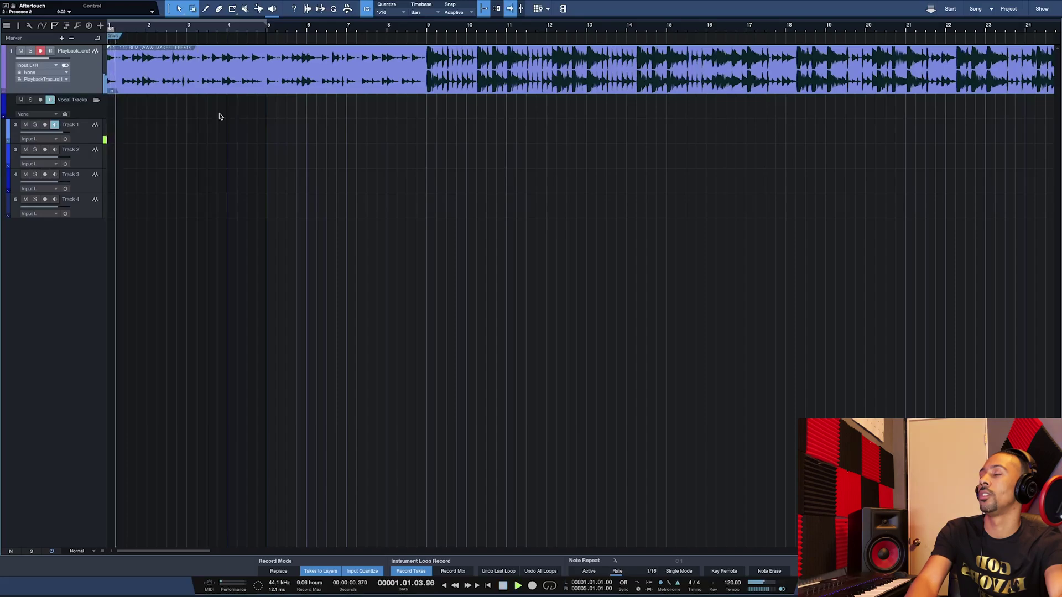
- Check the beat event's file tempo and set the song tempo to 142 BPM to match it
{"action": "right_click", "coordinate": [223, 81]}
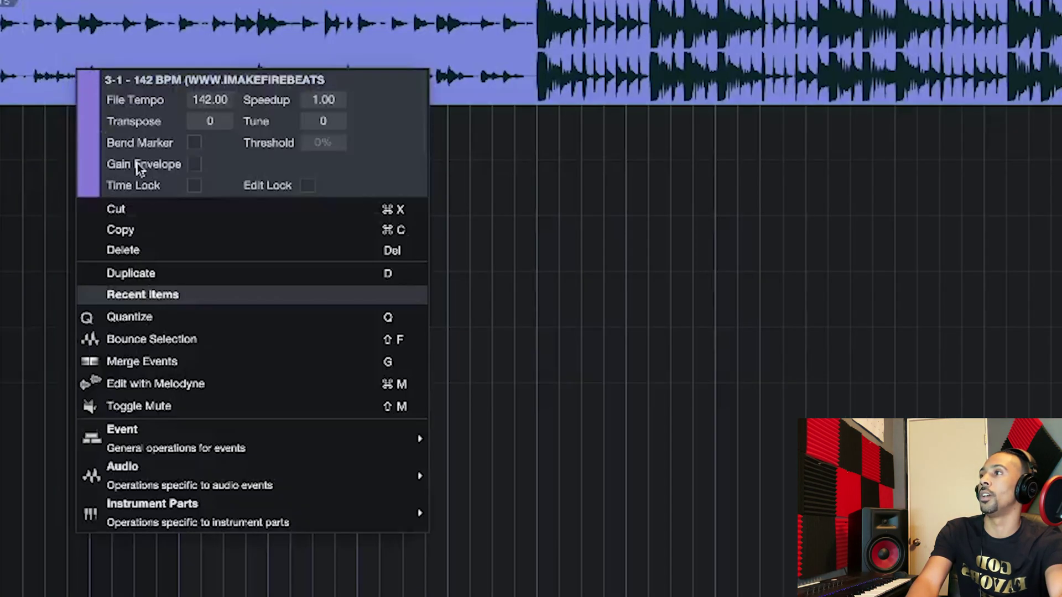
{"action": "left_click", "coordinate": [555, 332]}
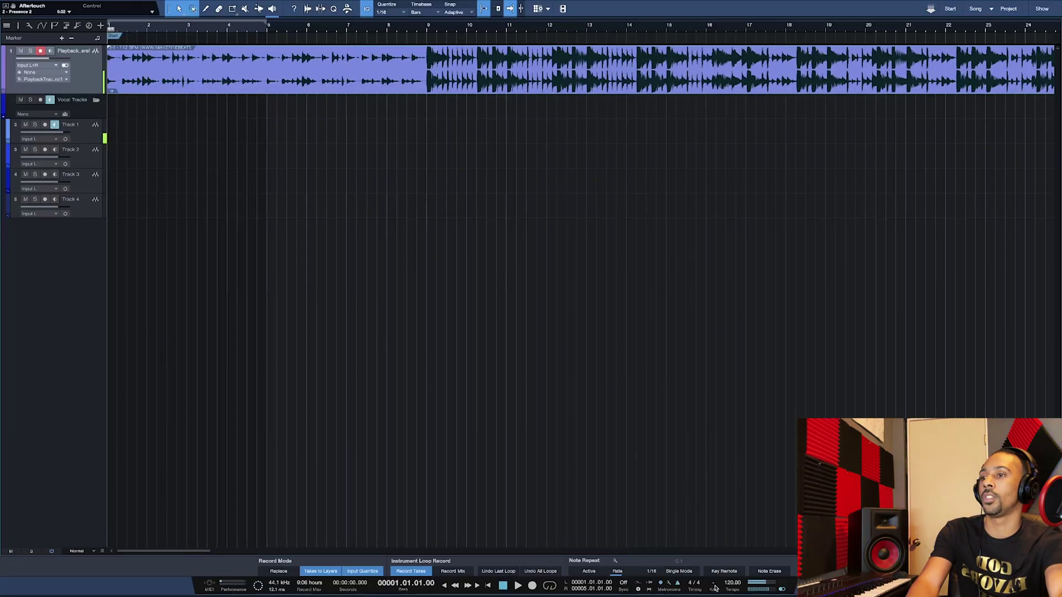
{"action": "type", "text": "142"}
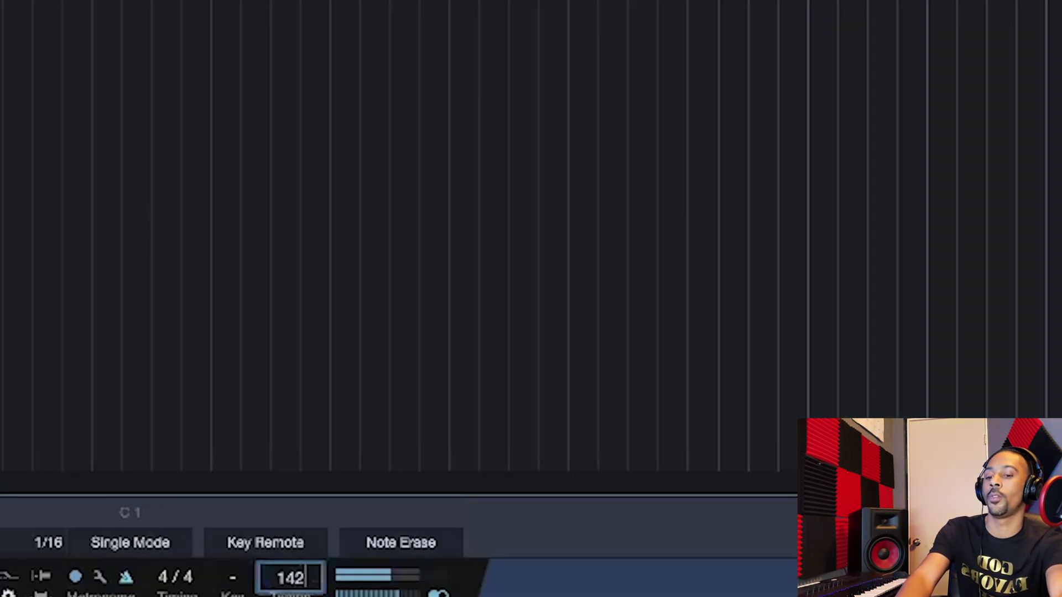
{"action": "key", "text": "Return"}
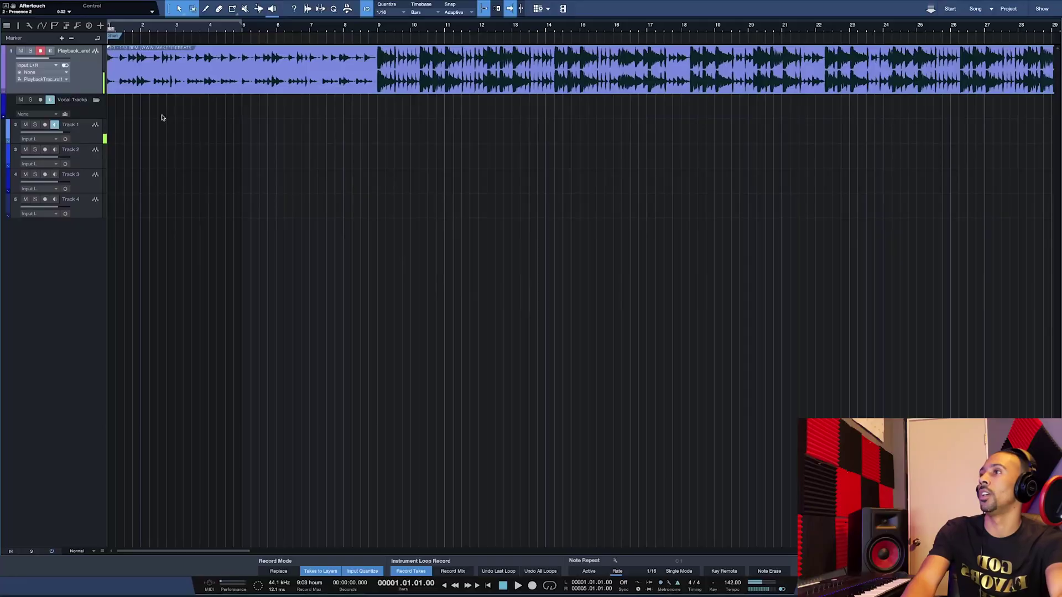
- Select Track 1 for recording and set the loop range on the timeline from bar 8 to bar 13
{"action": "left_click", "coordinate": [84, 143]}
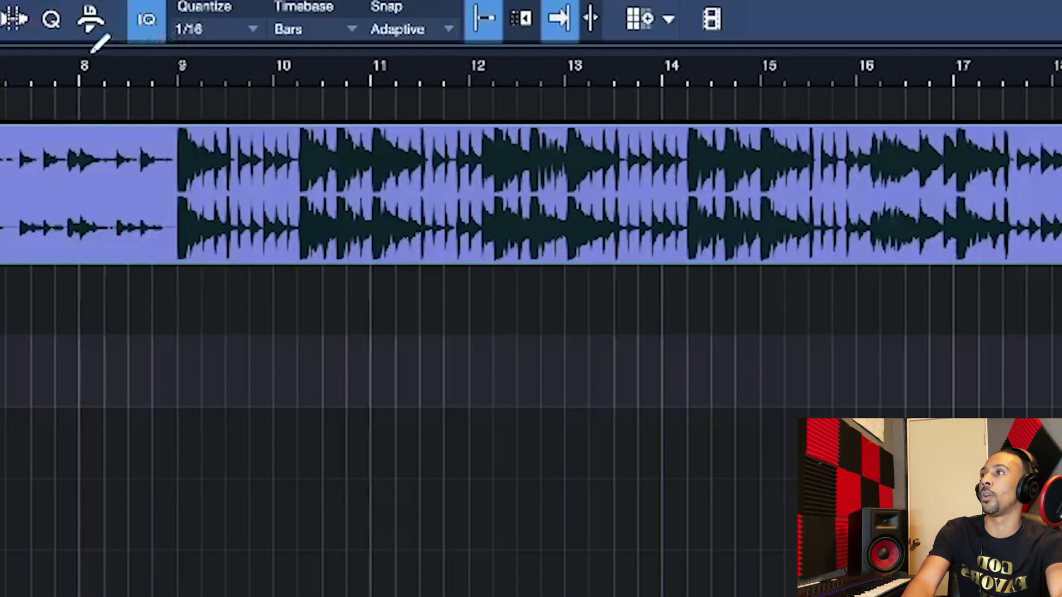
{"action": "mouse_move", "coordinate": [92, 52]}
{"action": "left_mouse_down"}
{"action": "mouse_move", "coordinate": [486, 71]}
{"action": "mouse_move", "coordinate": [636, 107]}
{"action": "left_mouse_up"}
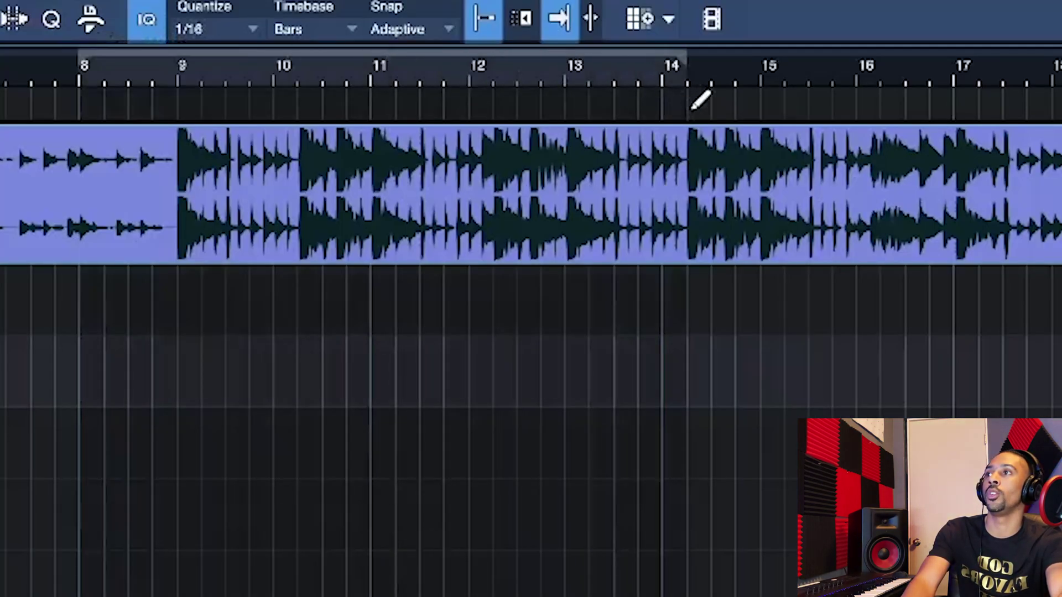
{"action": "left_click", "coordinate": [166, 78]}
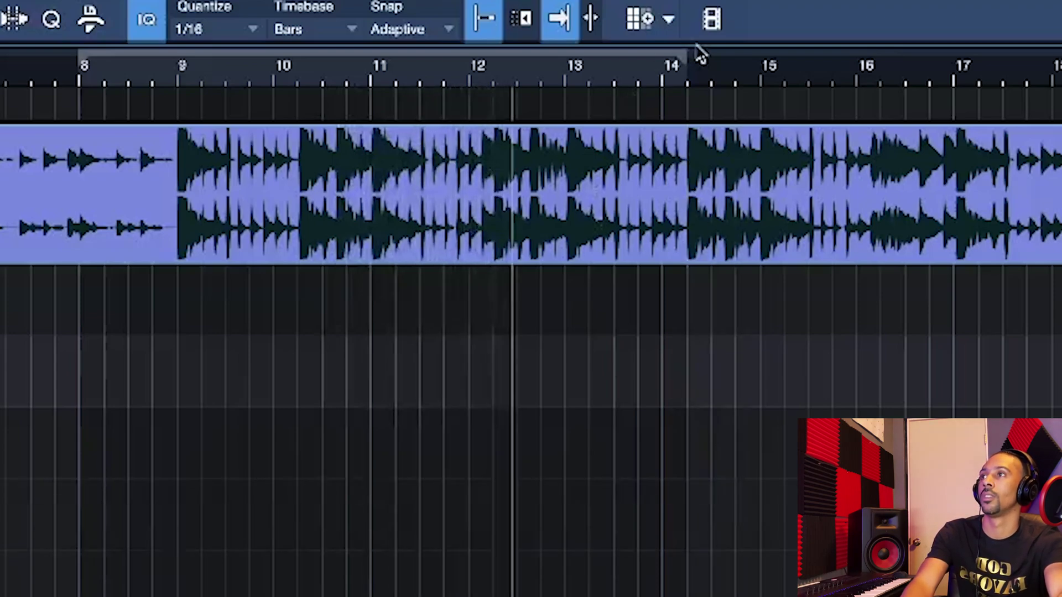
{"action": "key", "text": "space"}
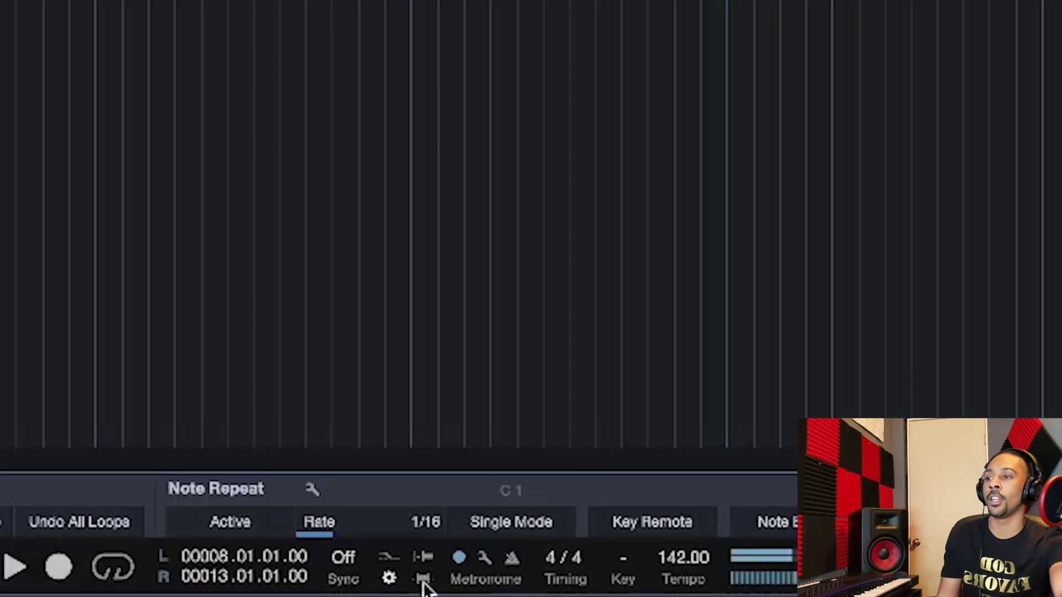
{"action": "left_click", "coordinate": [389, 579]}
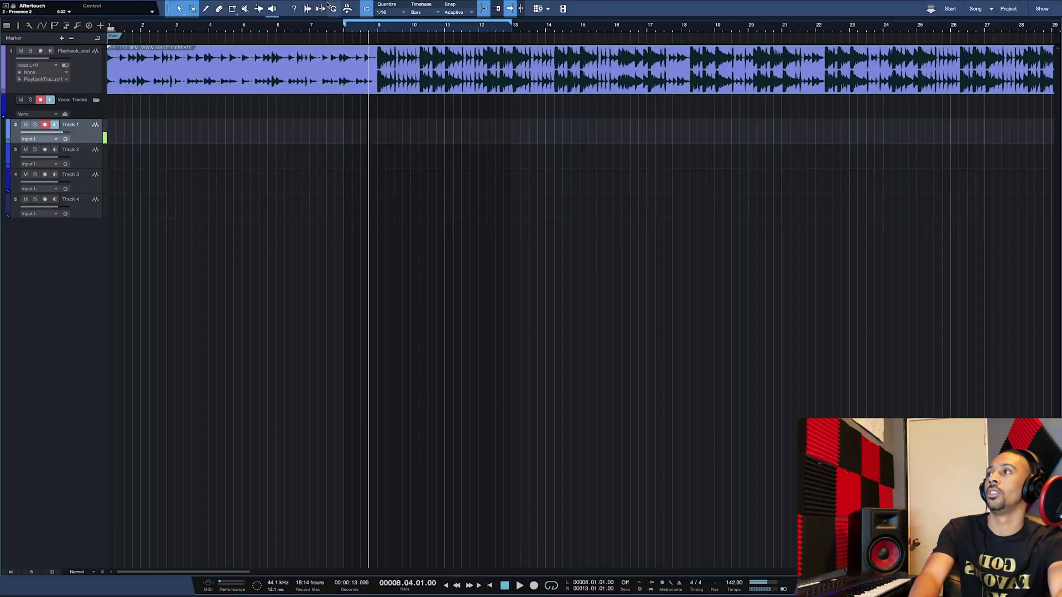
- Remove the short test recording on Track 1 and record looped vocal takes from bar 8
{"action": "left_click", "coordinate": [343, 34]}
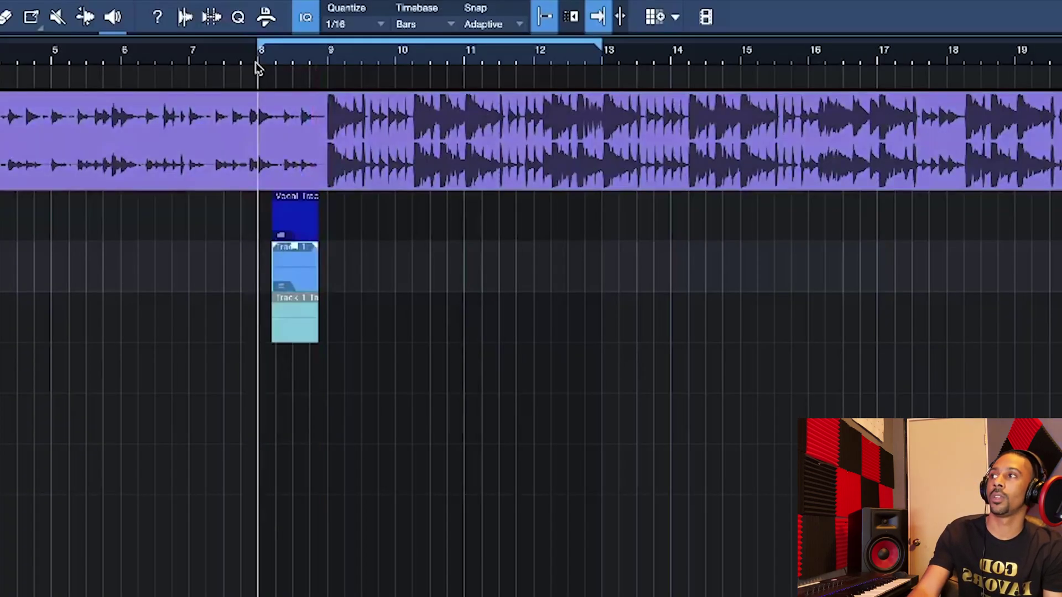
{"action": "key", "text": "Delete"}
{"action": "key", "text": "KP_Multiply"}
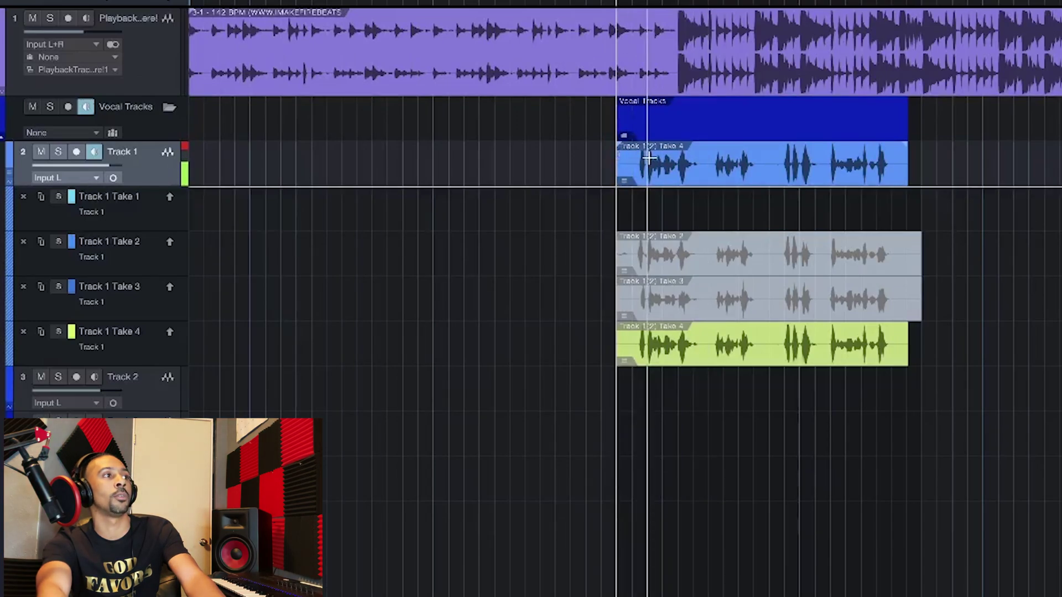
- Play back the vocal on Track 1 against the beat from bar 8
{"action": "key", "text": "space"}
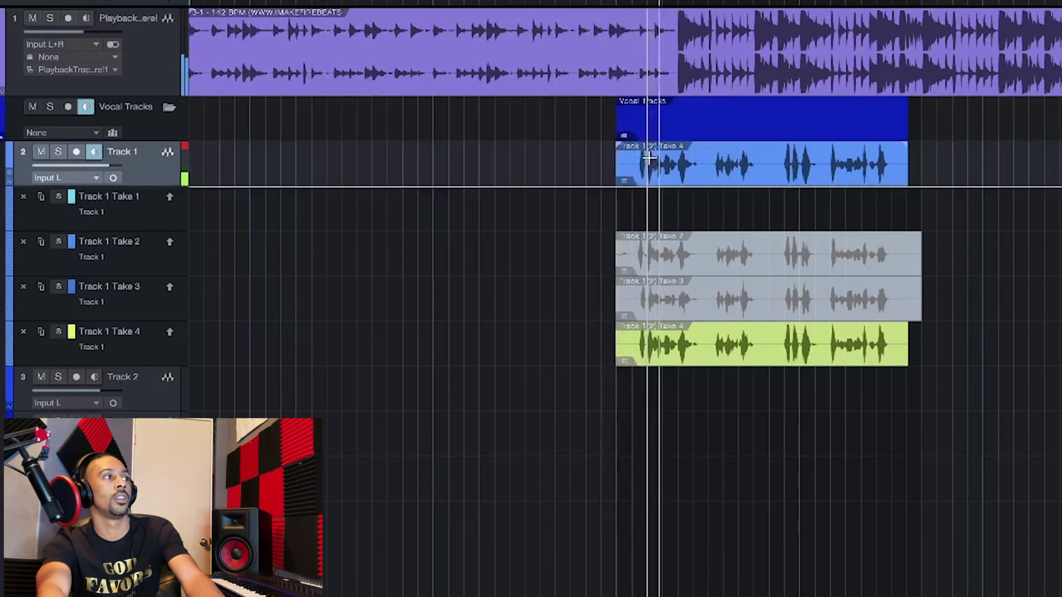
{"action": "key", "text": "space"}
{"action": "key", "text": "space"}
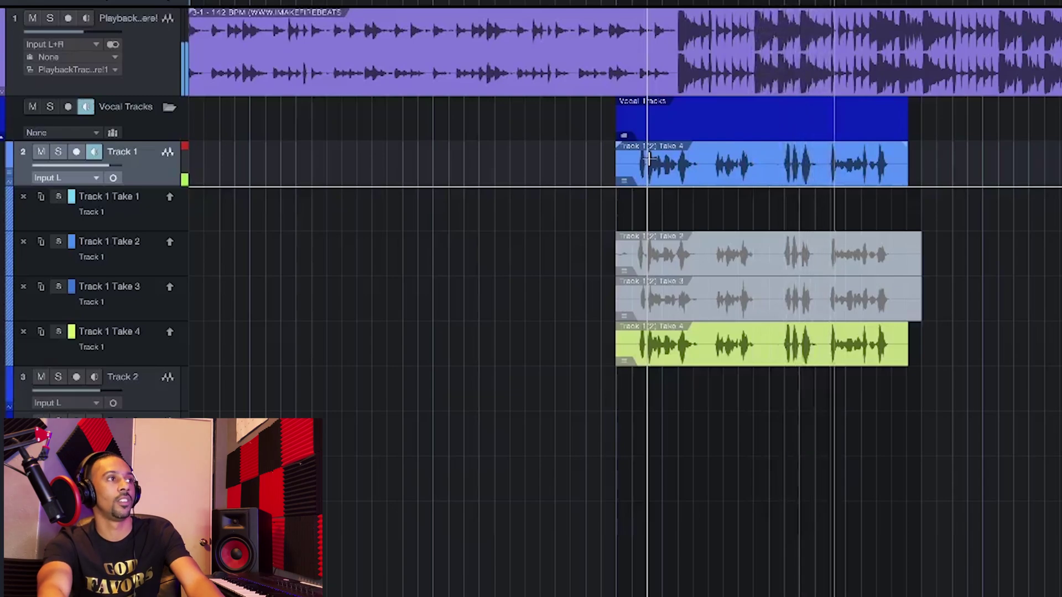
{"action": "key", "text": "space"}
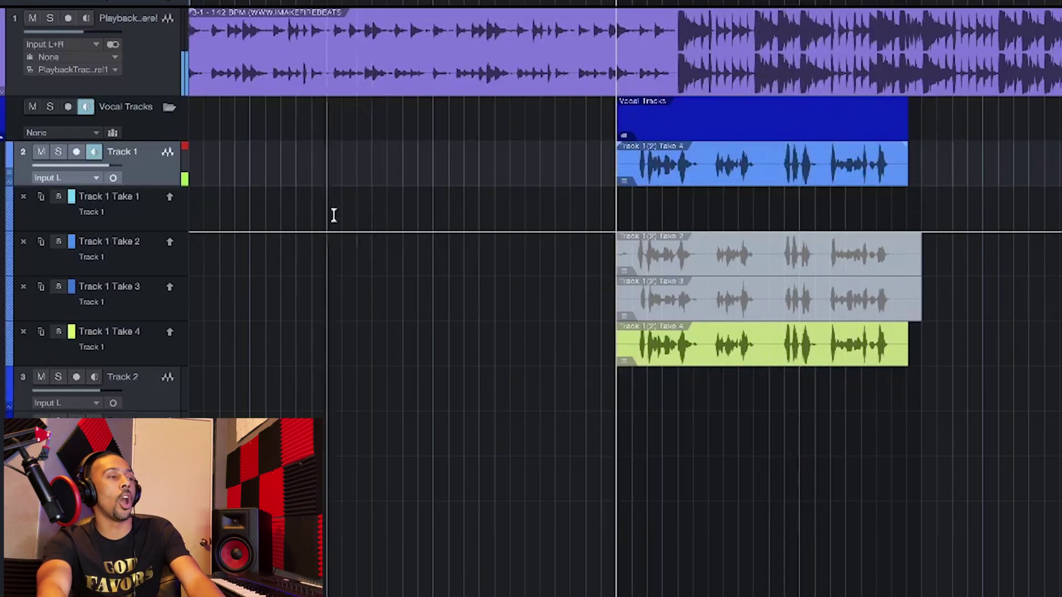
- Solo Take 4 of Track 1 and listen to it with the beat
{"action": "left_click", "coordinate": [57, 333]}
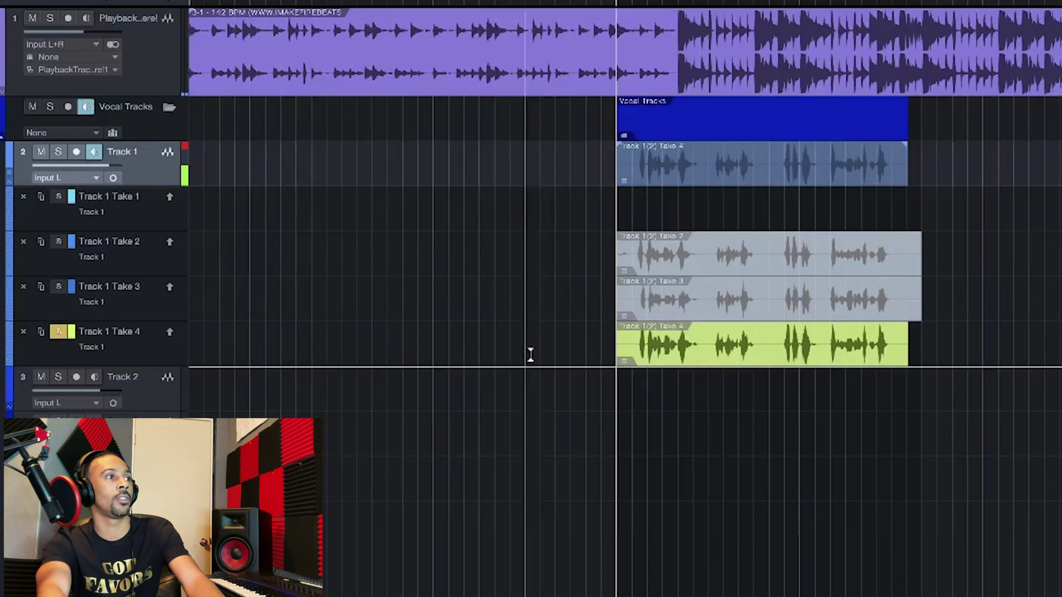
{"action": "key", "text": "space"}
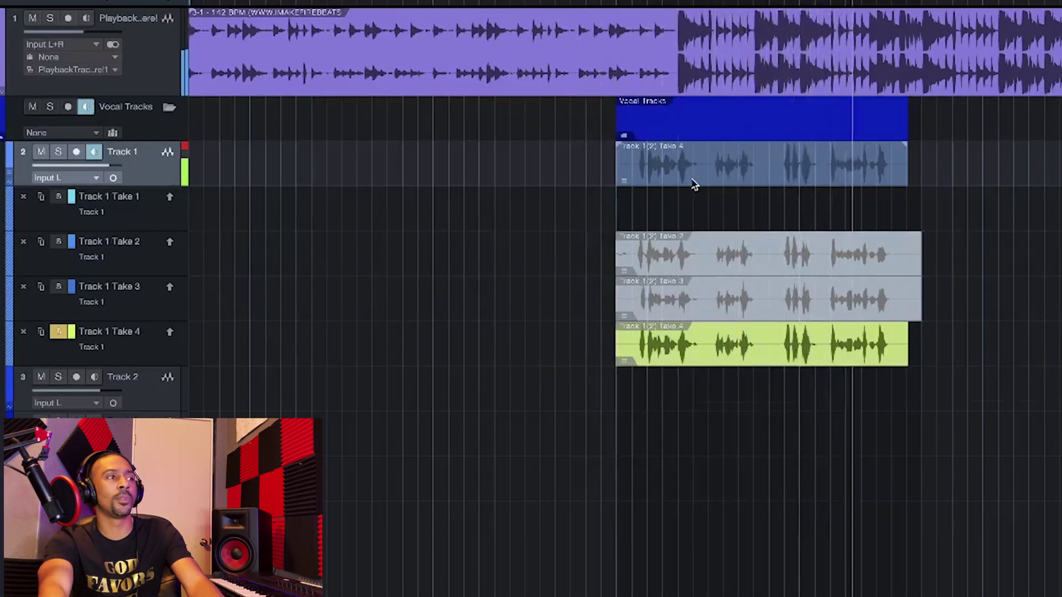
{"action": "key", "text": "space"}
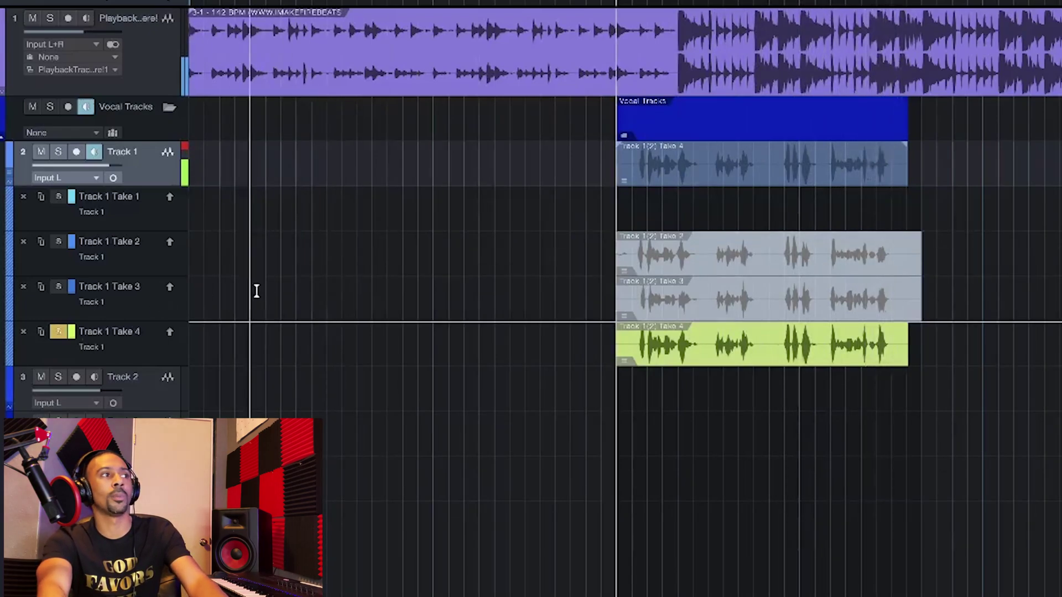
- Move the Track 1 event into the Take 1 lane, then audition Take 2 and comp its first phrase onto Track 1
{"action": "left_click_drag", "start_coordinate": [739, 176], "coordinate": [739, 221]}
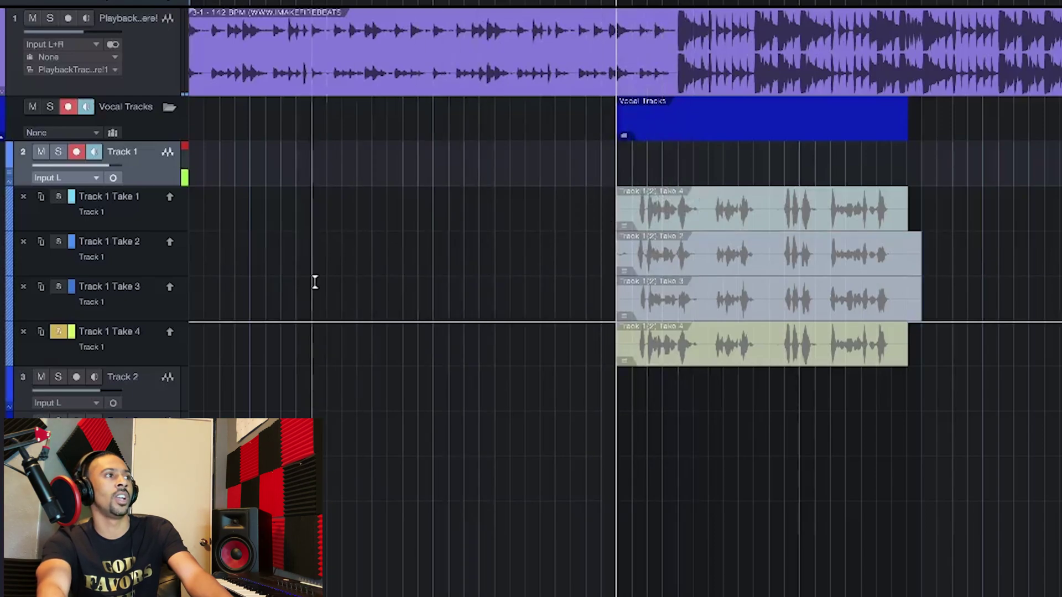
{"action": "left_click", "coordinate": [58, 243]}
{"action": "key", "text": "space"}
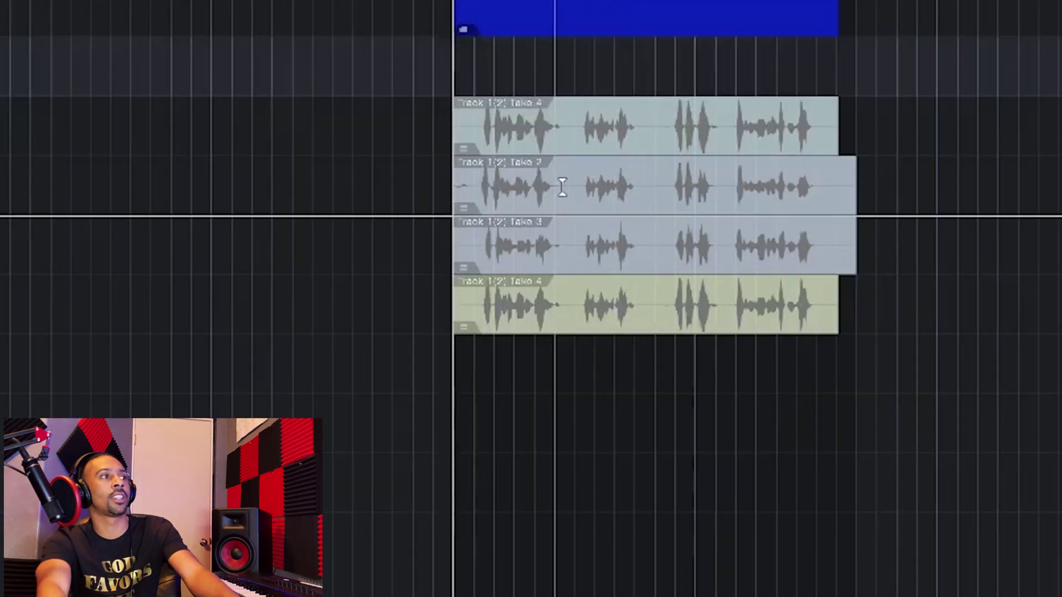
{"action": "left_click_drag", "start_coordinate": [562, 187], "coordinate": [471, 193]}
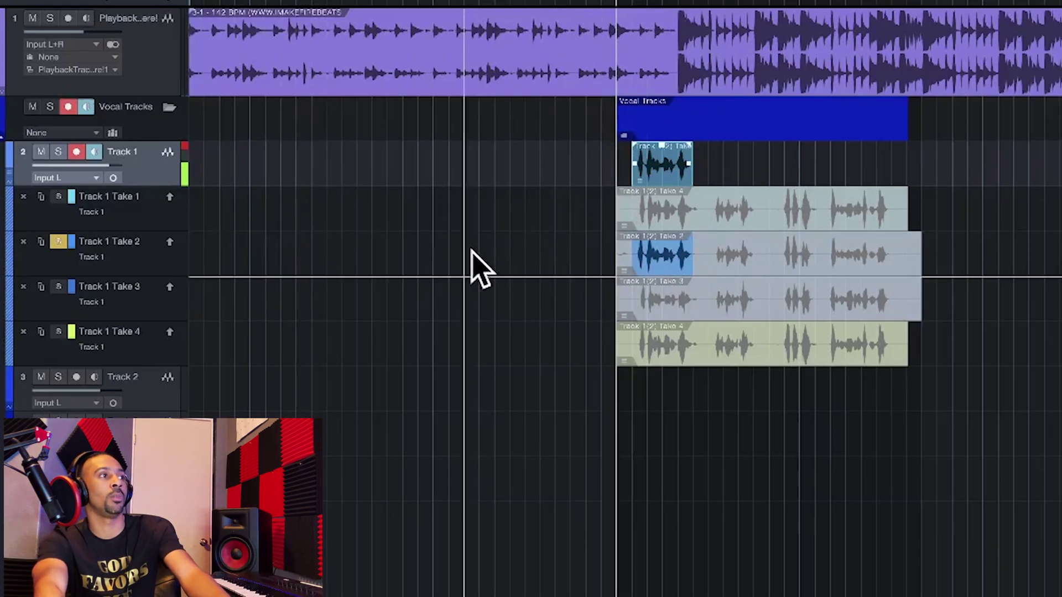
- Solo Take 3, listen to it, and comp its second phrase onto Track 1
{"action": "key", "text": "space"}
{"action": "left_click", "coordinate": [58, 286]}
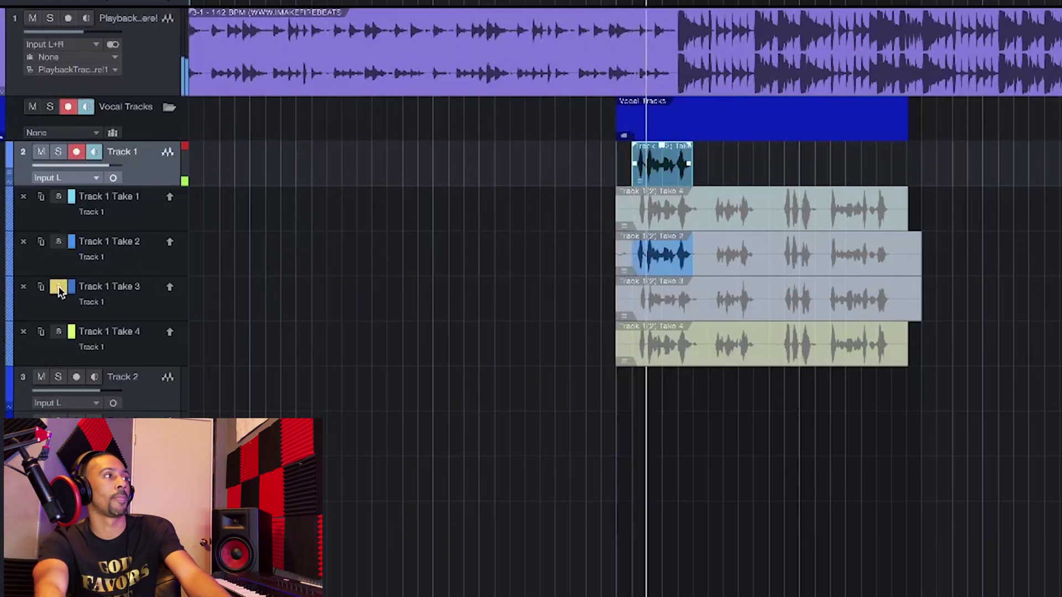
{"action": "left_click", "coordinate": [58, 286]}
{"action": "left_click", "coordinate": [59, 288]}
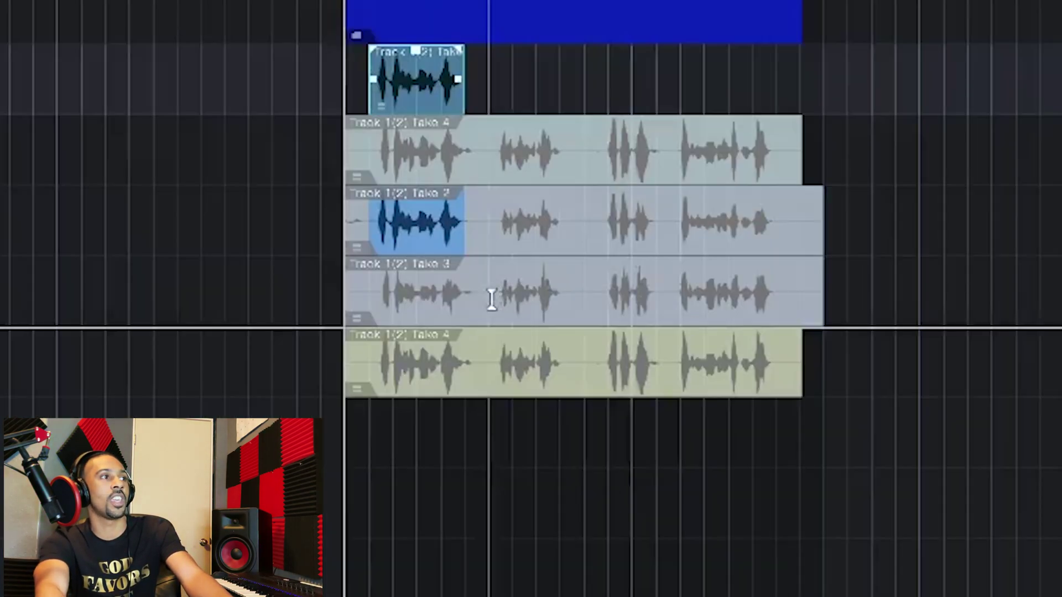
{"action": "left_click_drag", "start_coordinate": [708, 303], "coordinate": [765, 307]}
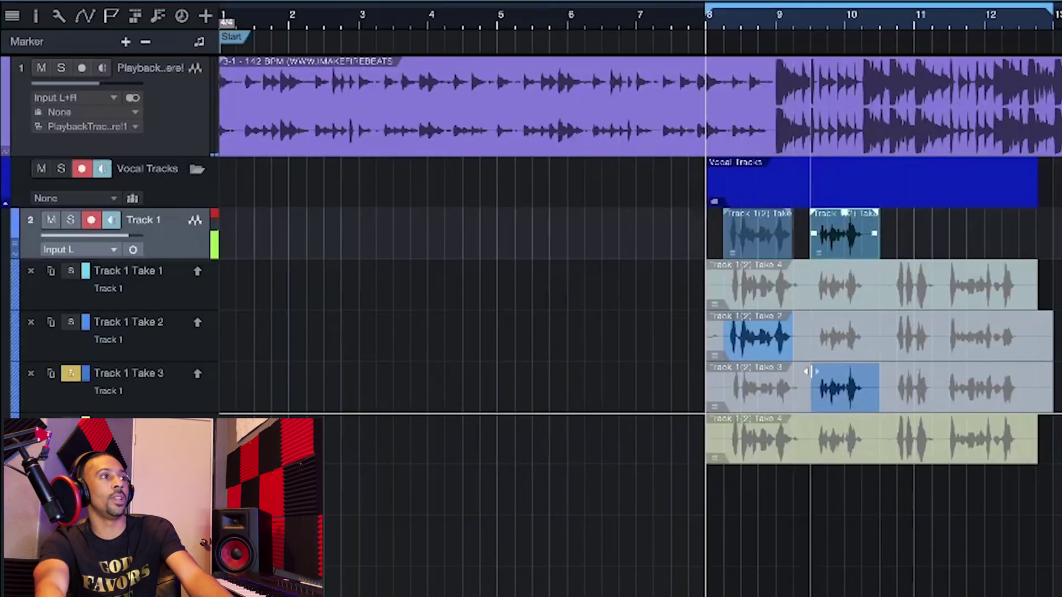
- Compare Takes 3, 2 and 1 by soloing them in turn during playback
{"action": "key", "text": "space"}
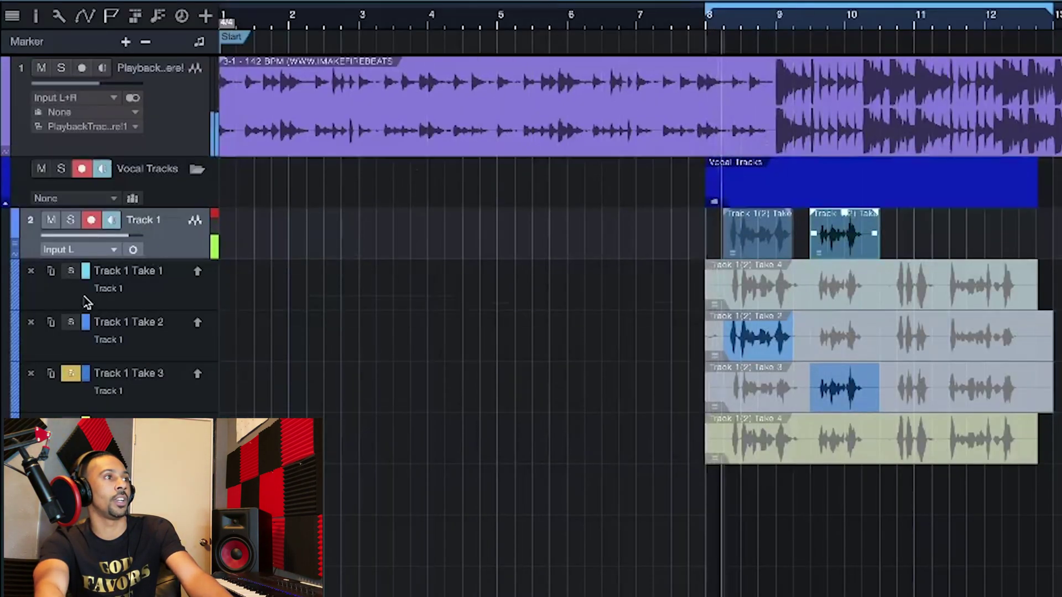
{"action": "left_click", "coordinate": [70, 323]}
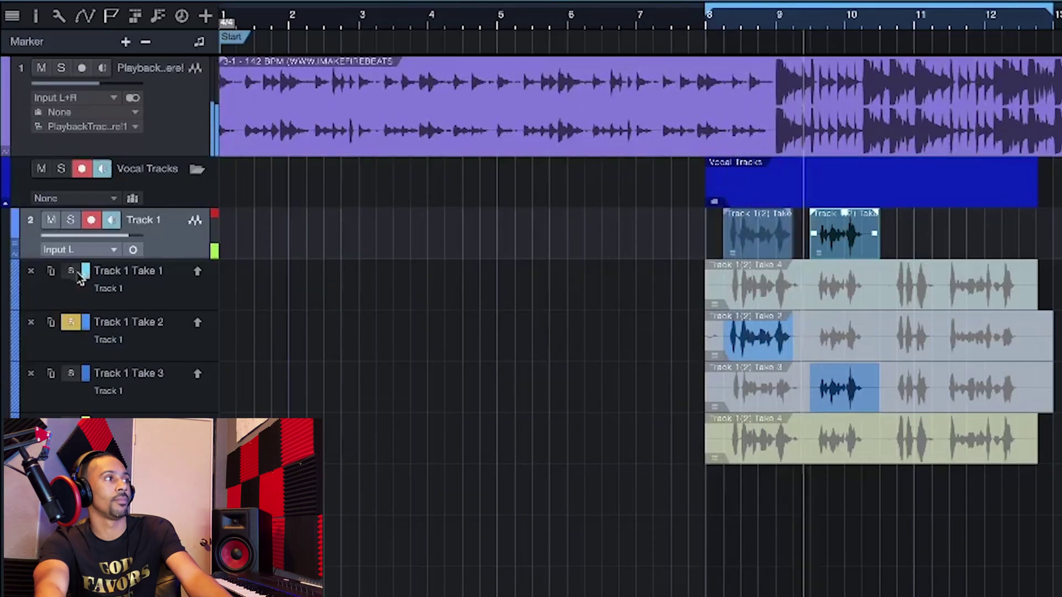
{"action": "left_click", "coordinate": [71, 273]}
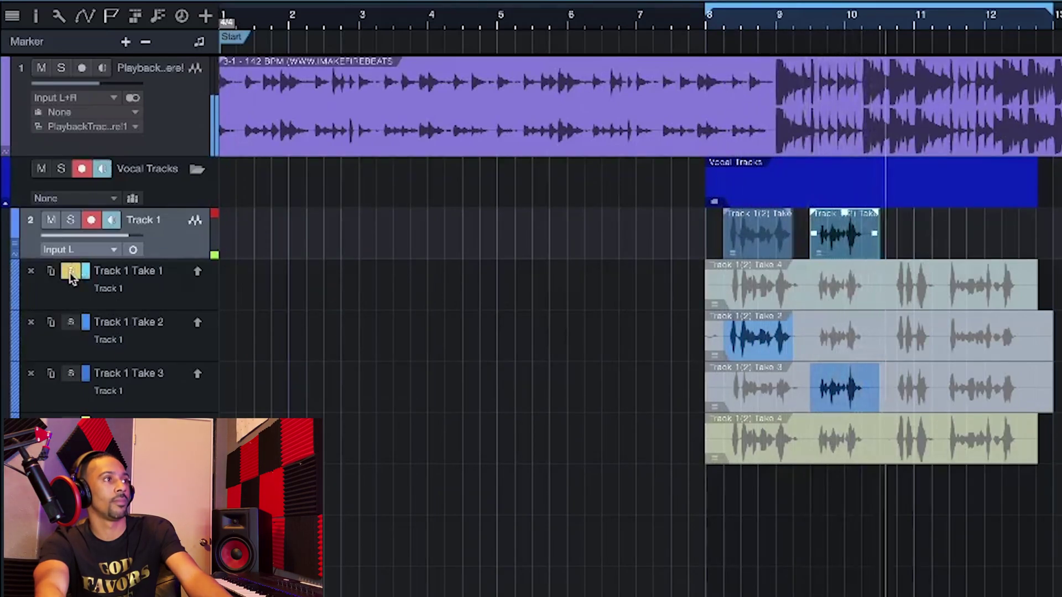
{"action": "key", "text": "space"}
- Audition Takes 2 and 4 from bar 10 and comp the third phrase from the Take 4 lane onto Track 1
{"action": "left_click", "coordinate": [71, 324]}
{"action": "left_click", "coordinate": [842, 27]}
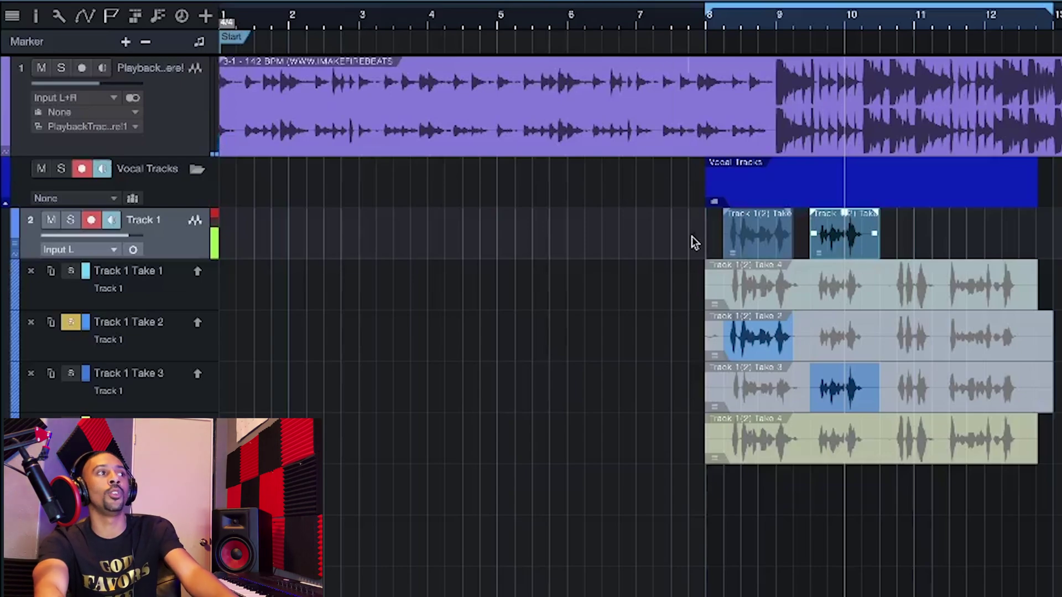
{"action": "key", "text": "space"}
{"action": "key", "text": "space"}
{"action": "key", "text": "space"}
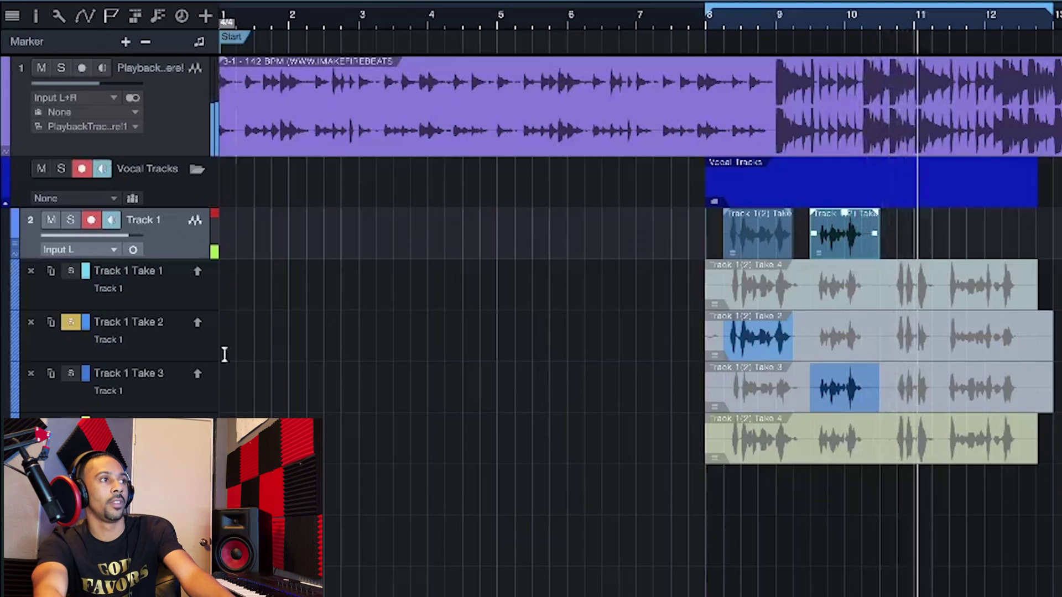
{"action": "key", "text": "space"}
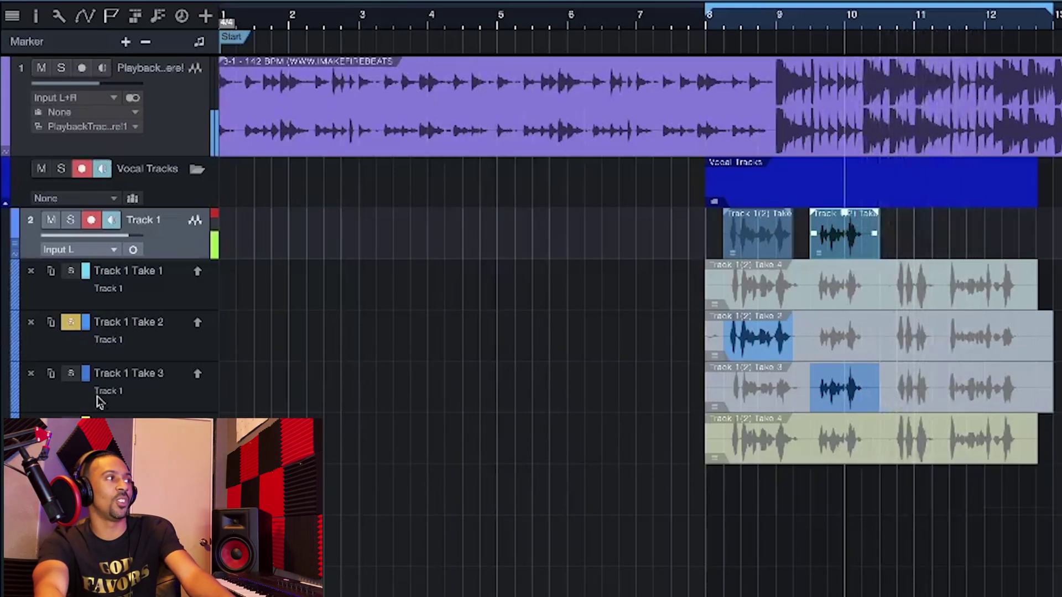
{"action": "key", "text": "space"}
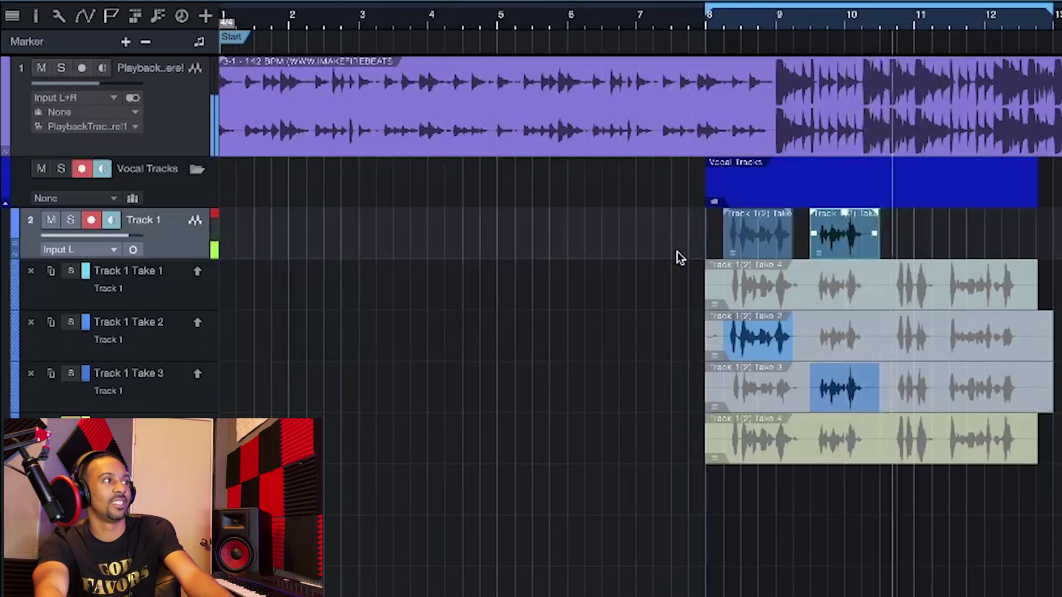
{"action": "key", "text": "space"}
{"action": "left_click_drag", "start_coordinate": [887, 434], "coordinate": [932, 440]}
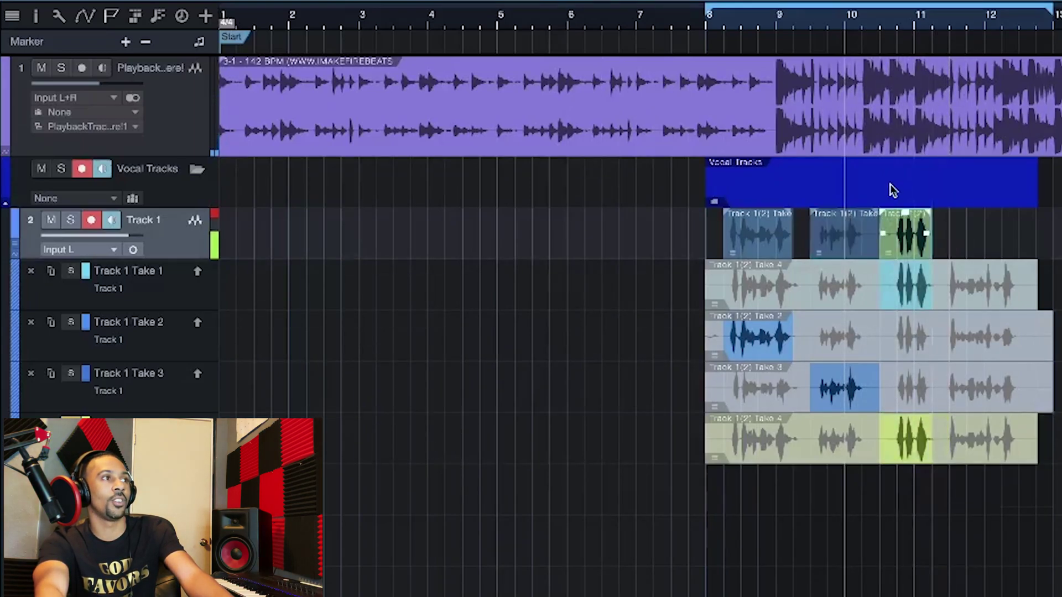
- Slightly lower the gain of the third comped phrase on Track 1 and play it back from bar 10
{"action": "left_click_drag", "start_coordinate": [906, 214], "coordinate": [905, 221]}
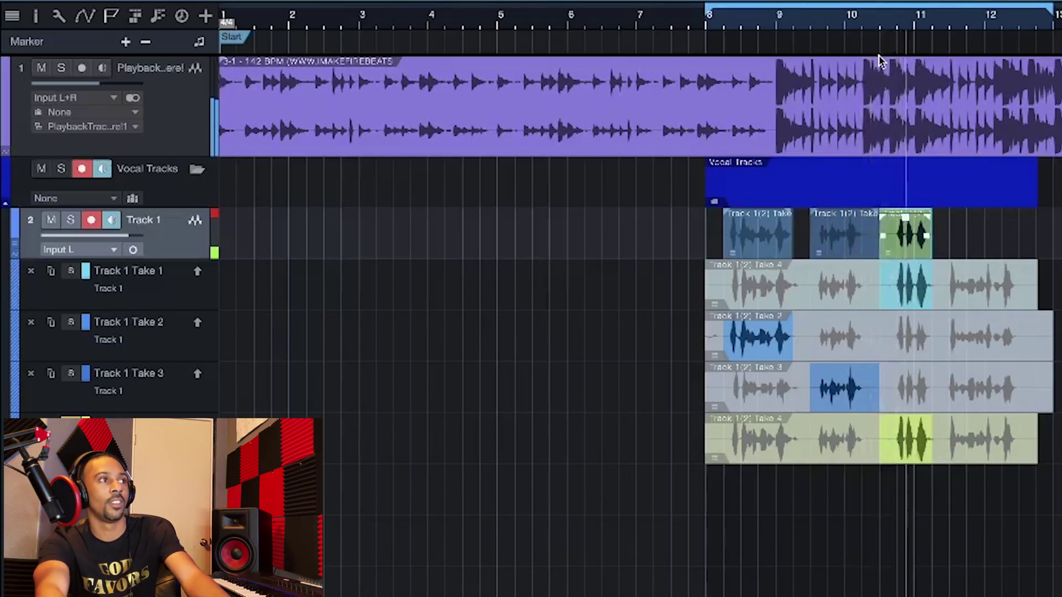
{"action": "key", "text": "space"}
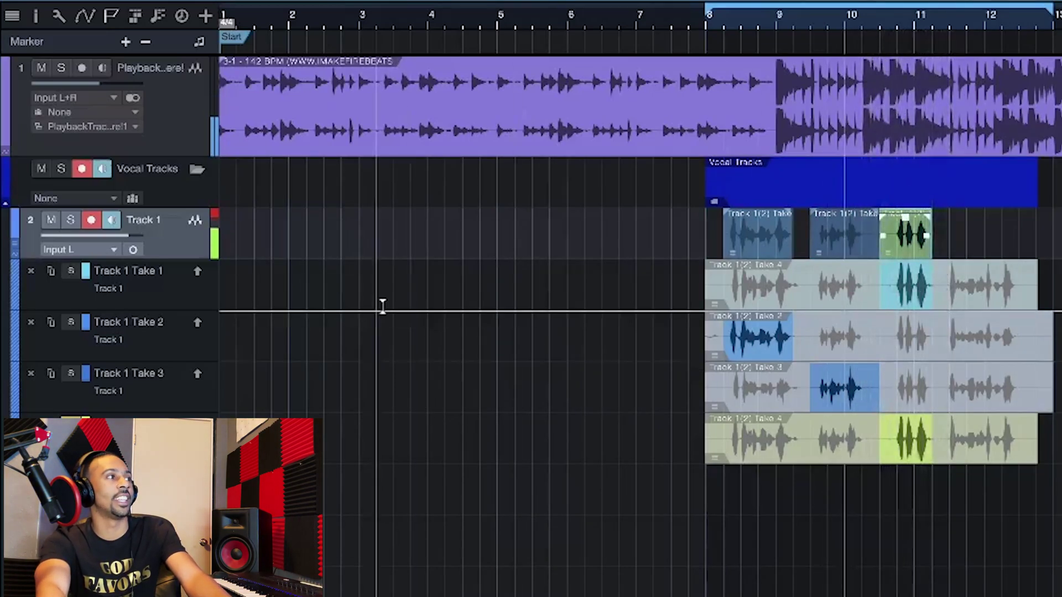
- Solo Take 2, audition it from bar 10, and comp its fourth phrase onto Track 1
{"action": "right_click", "coordinate": [85, 338]}
{"action": "left_click", "coordinate": [403, 298]}
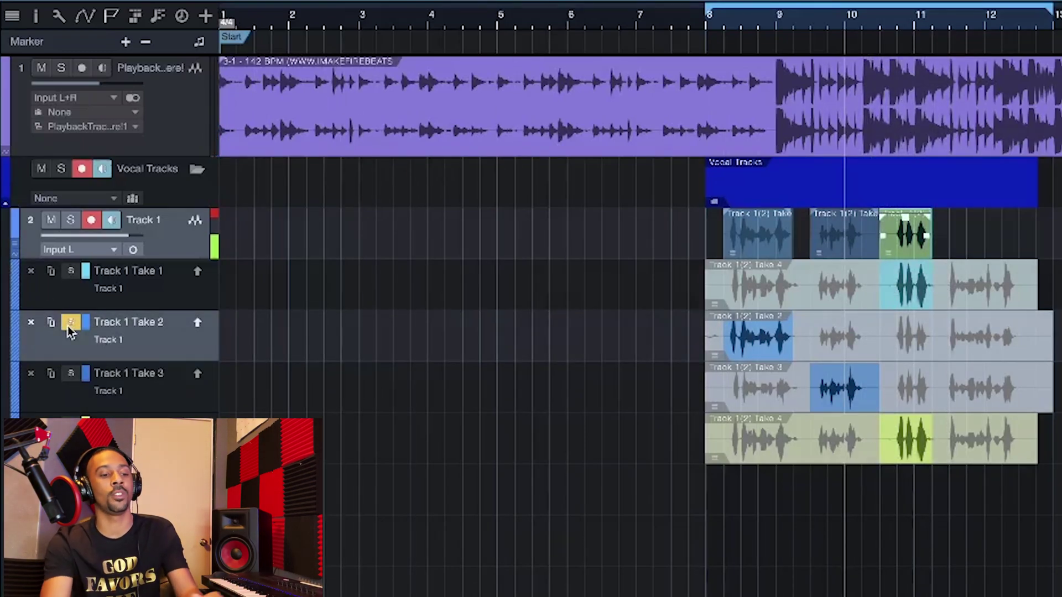
{"action": "key", "text": "space"}
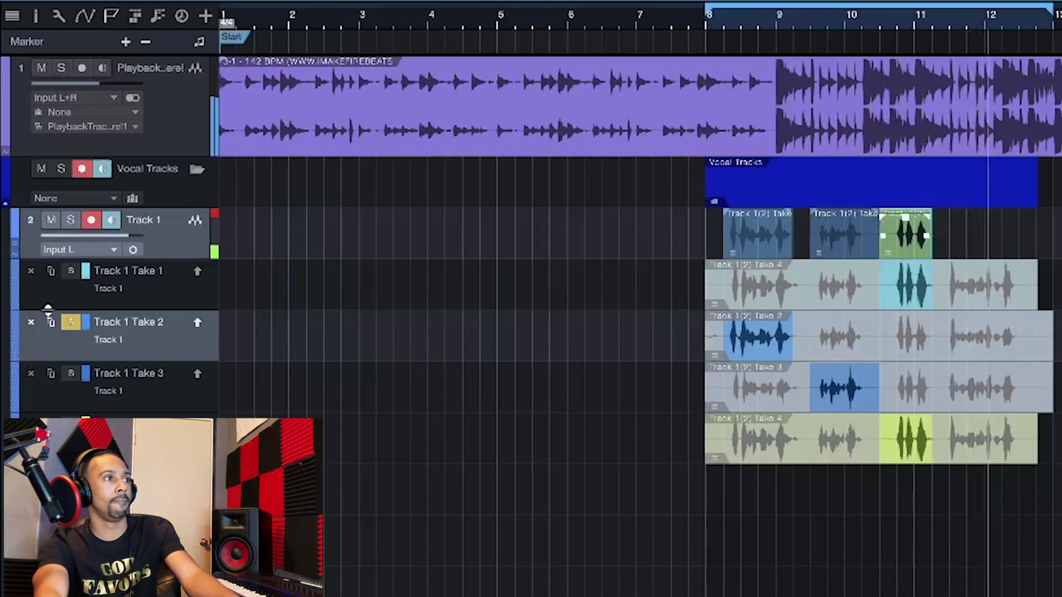
{"action": "key", "text": "space"}
{"action": "left_click_drag", "start_coordinate": [949, 335], "coordinate": [1023, 347]}
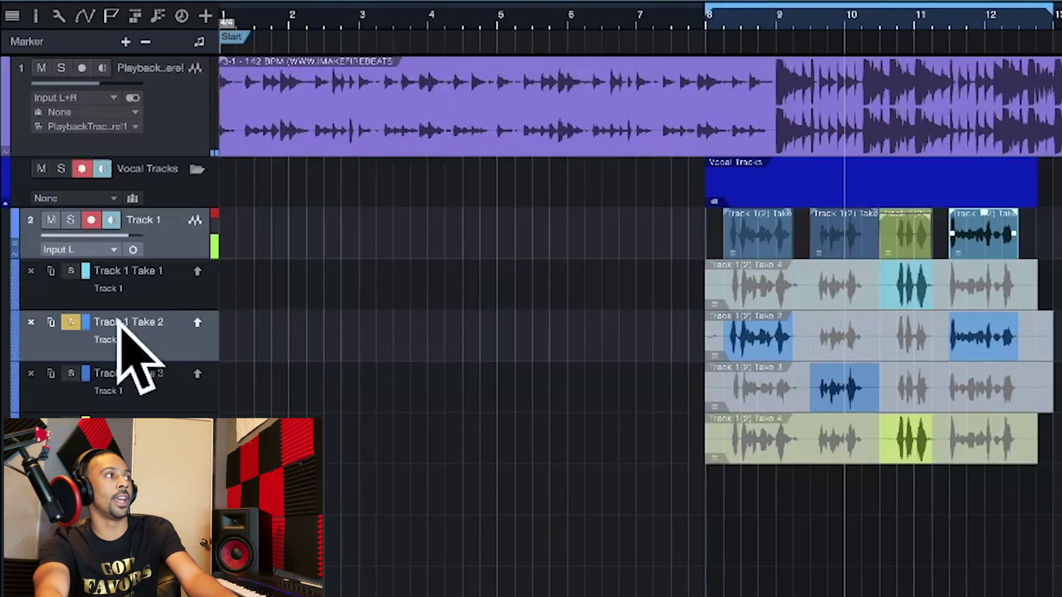
- Collapse Track 1's take layers and play back the comped vocal from just before bar 8
{"action": "left_click", "coordinate": [16, 250]}
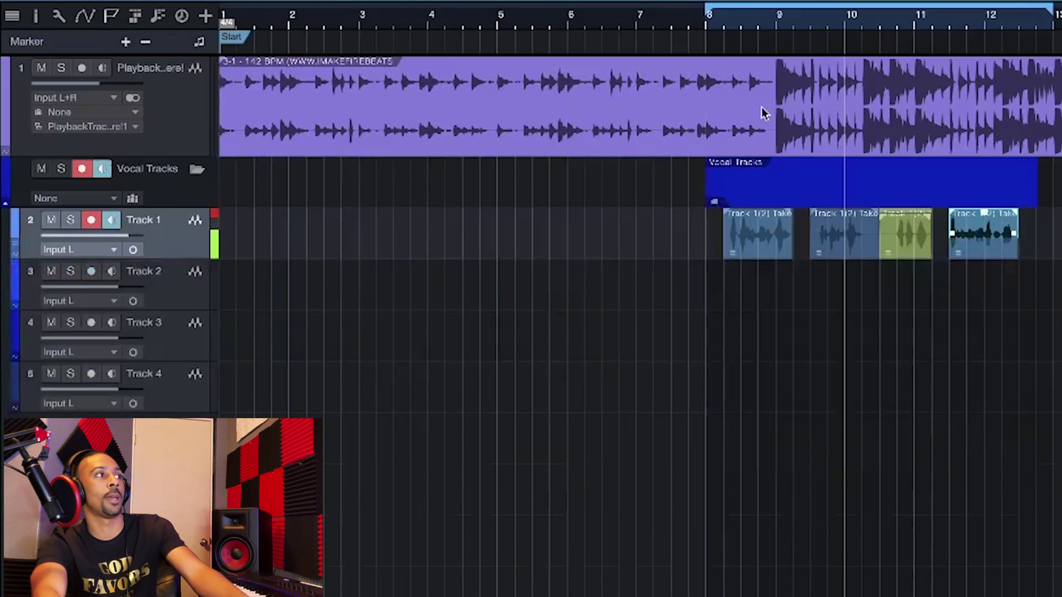
{"action": "left_click", "coordinate": [690, 24]}
{"action": "left_click", "coordinate": [701, 247]}
{"action": "key", "text": "space"}
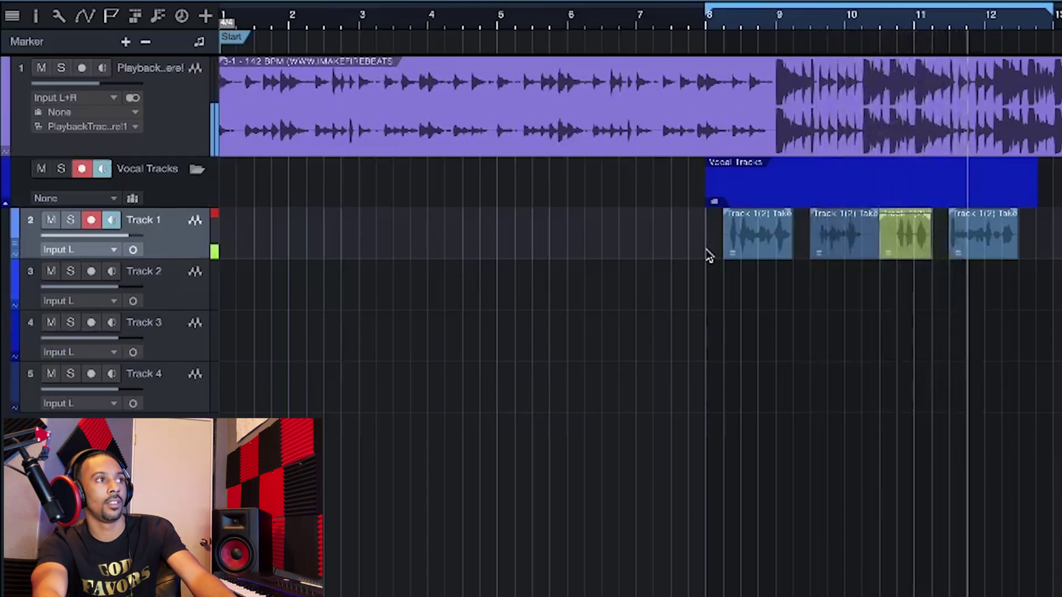
{"action": "key", "text": "space"}
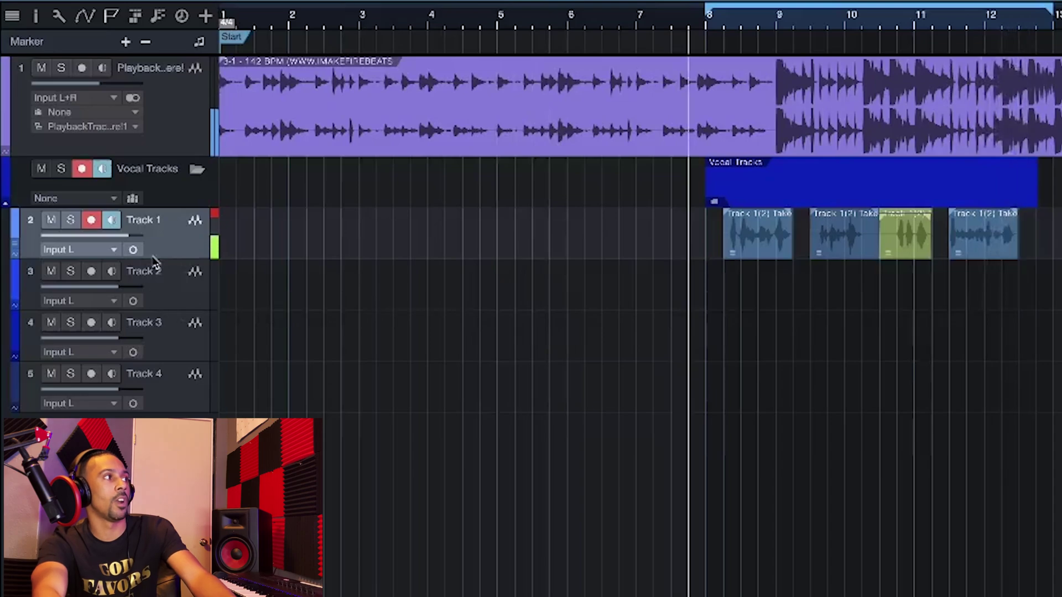
- Expand Track 1's layers, turn off the solo on Take 2, and collapse the layers again
{"action": "left_click", "coordinate": [15, 250]}
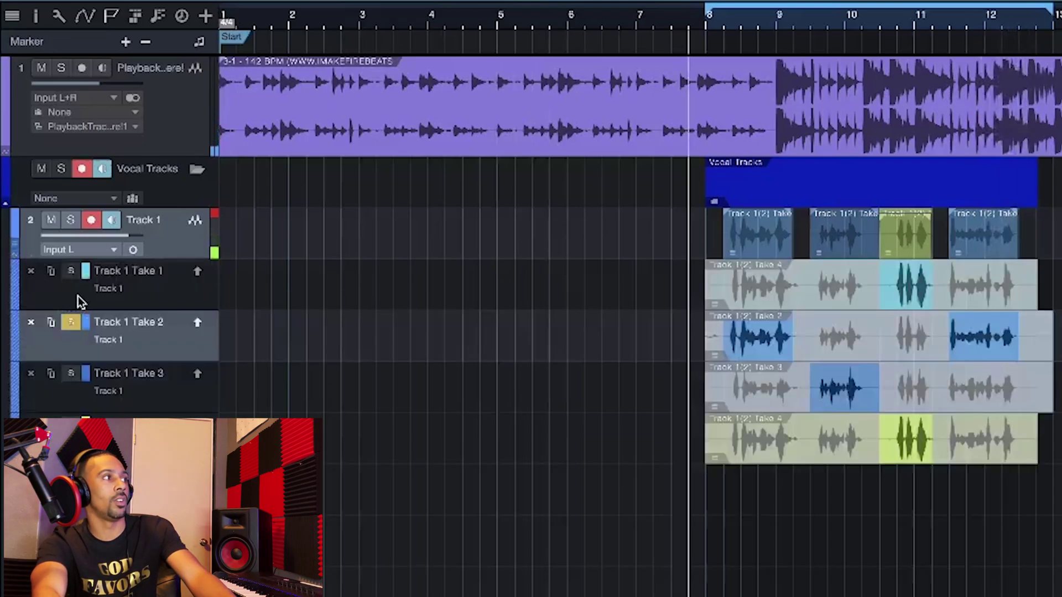
{"action": "left_click", "coordinate": [71, 322]}
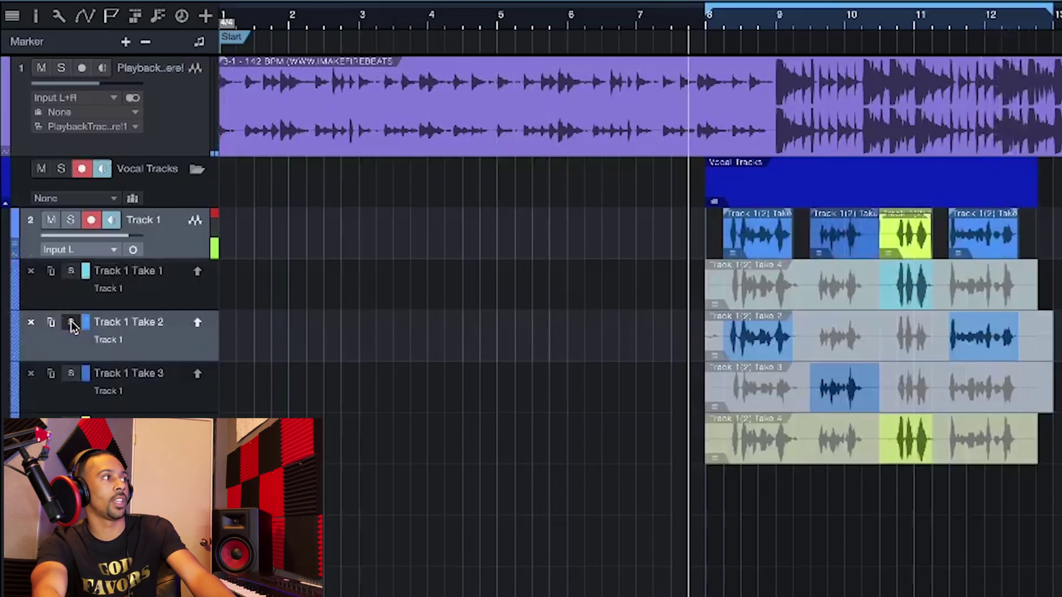
{"action": "left_click", "coordinate": [15, 250]}
{"action": "left_click", "coordinate": [15, 251]}
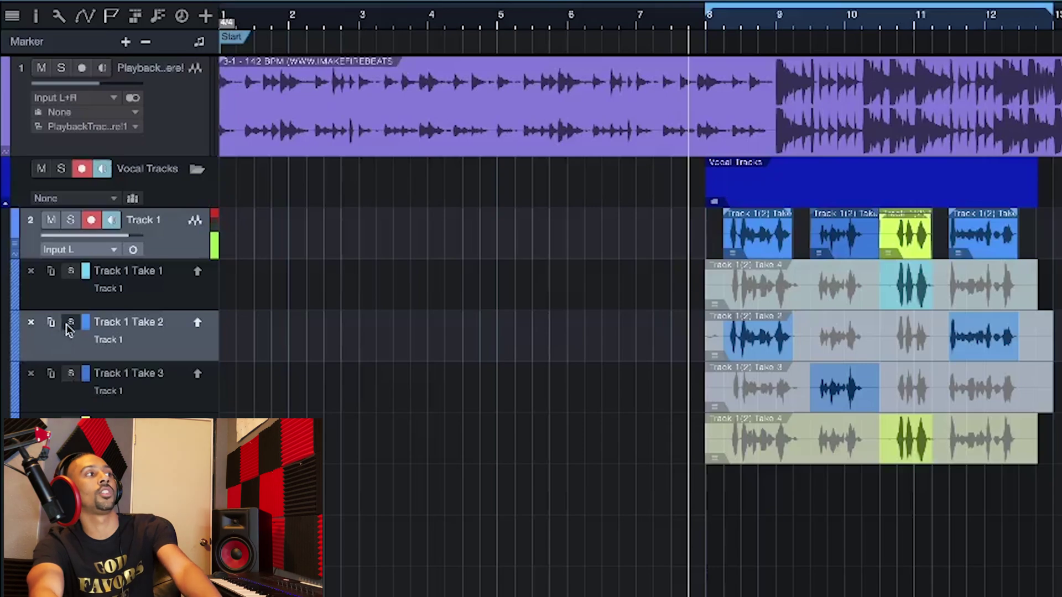
{"action": "left_click", "coordinate": [15, 250]}
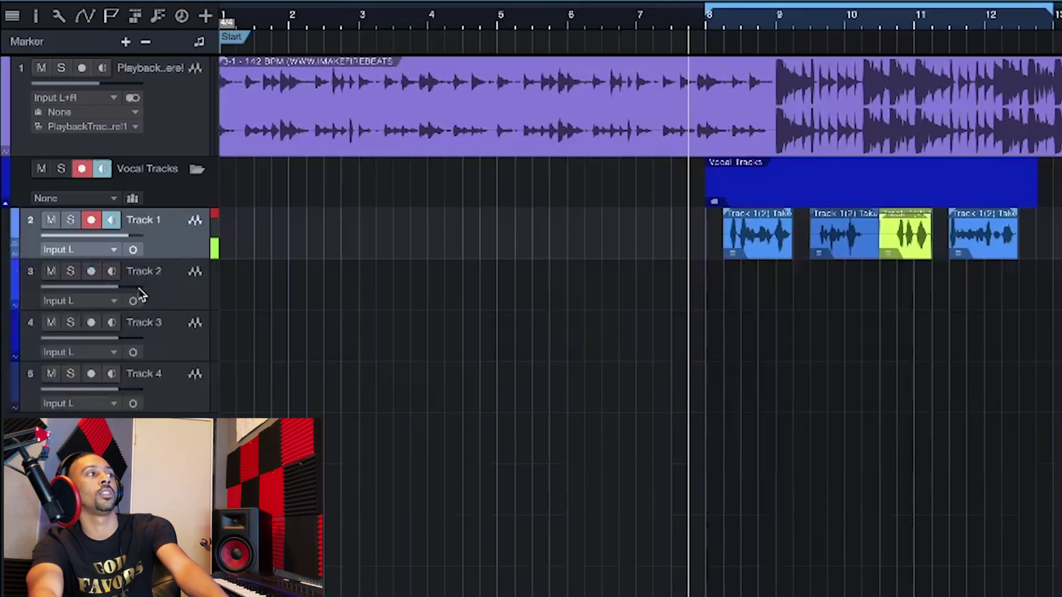
- Play back the comp with Track 1 disarmed, re-arm it, and extend the first phrase to meet the second one
{"action": "left_click", "coordinate": [91, 221]}
{"action": "key", "text": "space"}
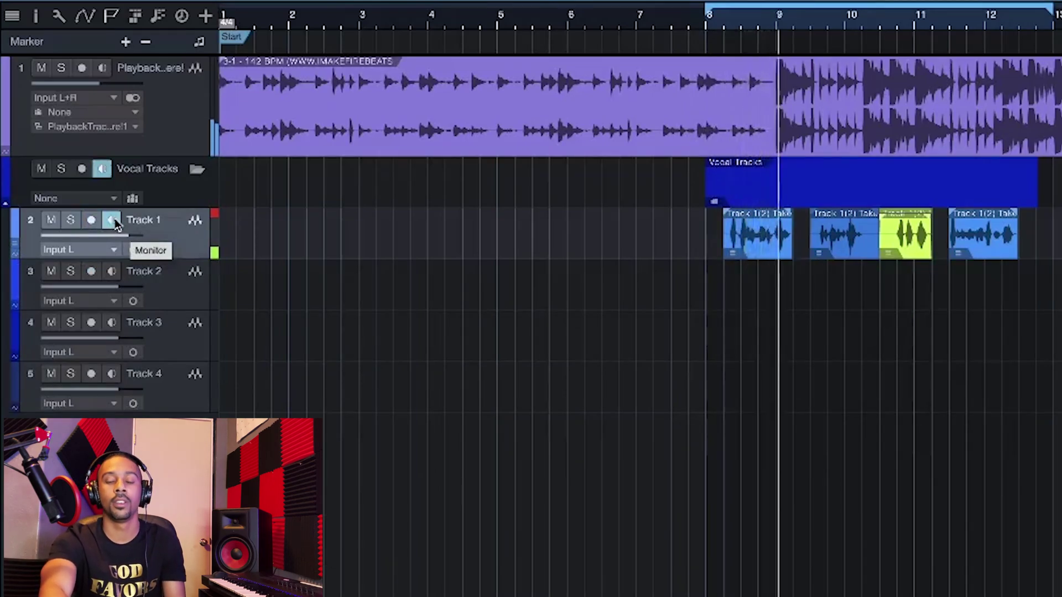
{"action": "key", "text": "space"}
{"action": "key", "text": "r"}
{"action": "left_click_drag", "start_coordinate": [794, 251], "coordinate": [806, 253]}
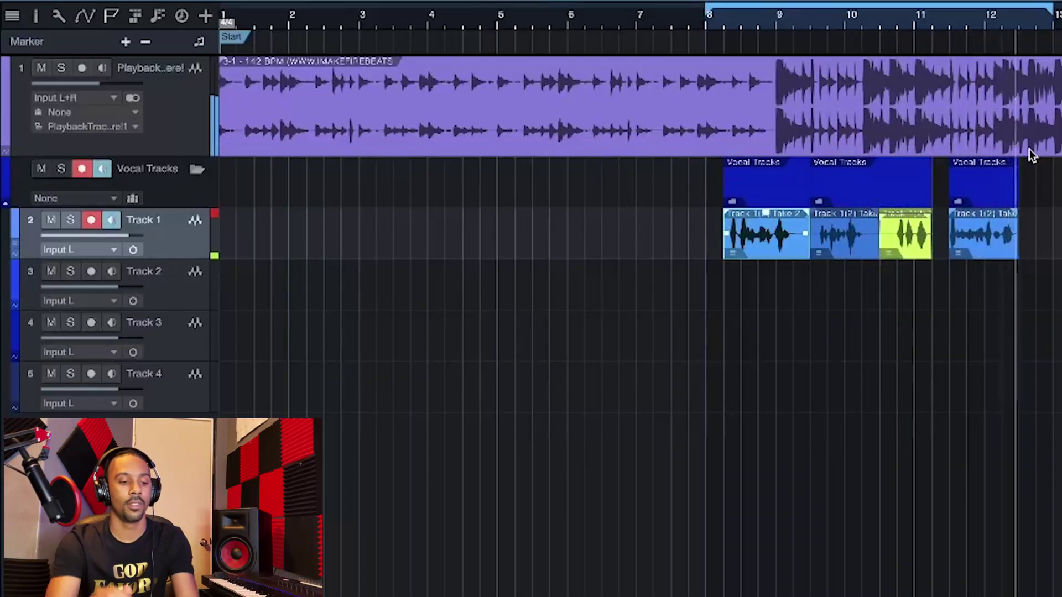
{"action": "key", "text": "space"}
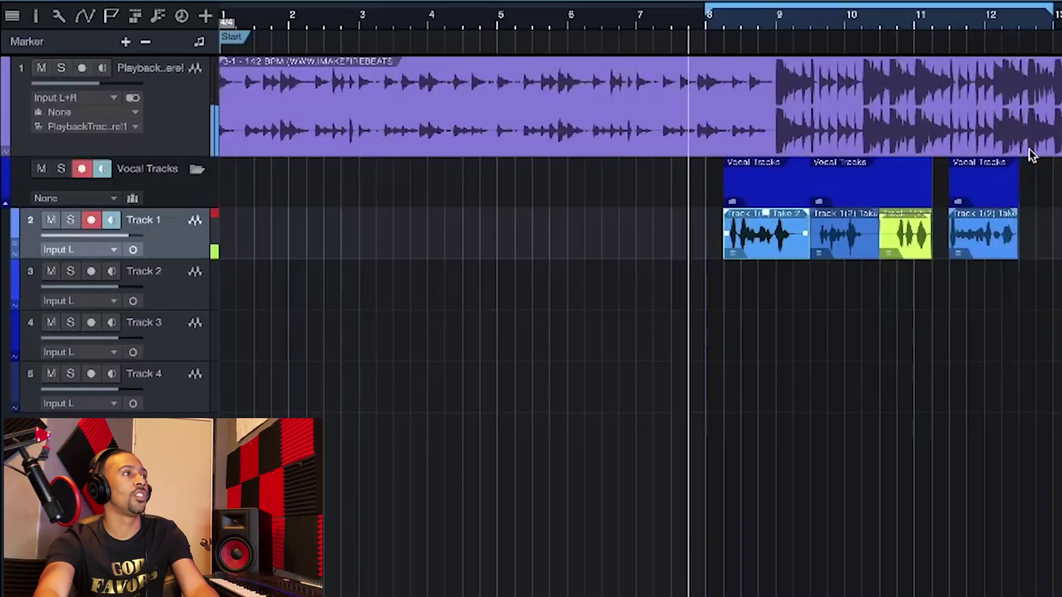
- Audition Take 2 soloed from bar 10, swap the third comped phrase to Take 2, and restore the unsoloed, collapsed view
{"action": "left_click", "coordinate": [18, 249]}
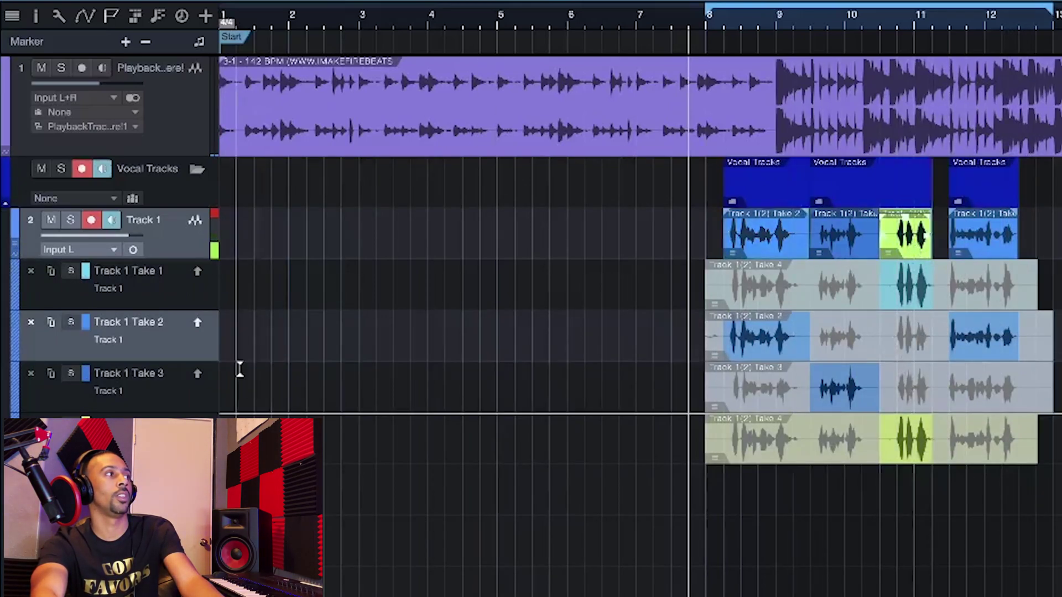
{"action": "left_click", "coordinate": [71, 322]}
{"action": "left_click", "coordinate": [858, 25]}
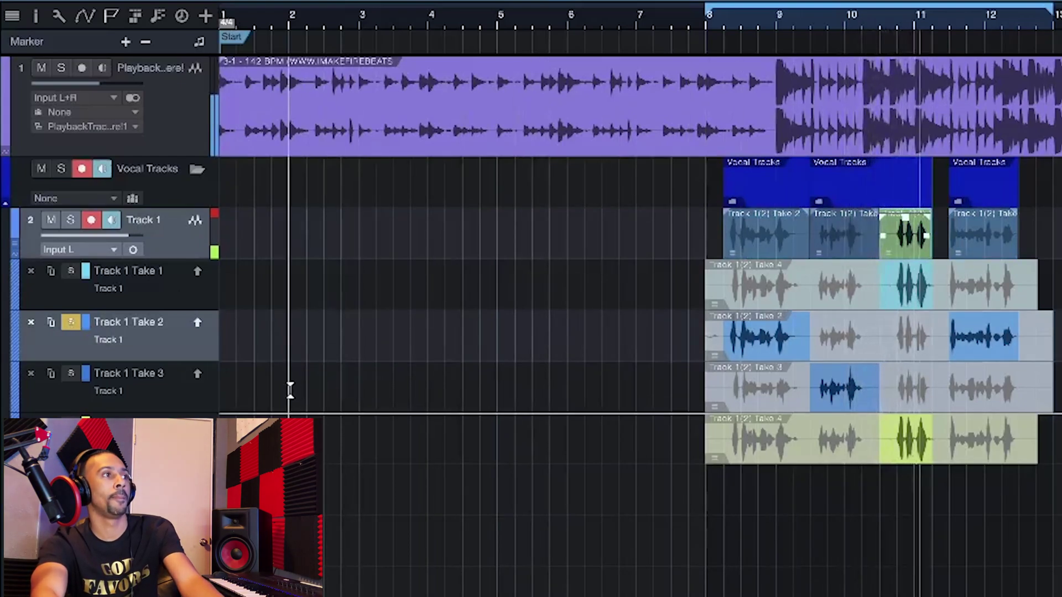
{"action": "key", "text": "space"}
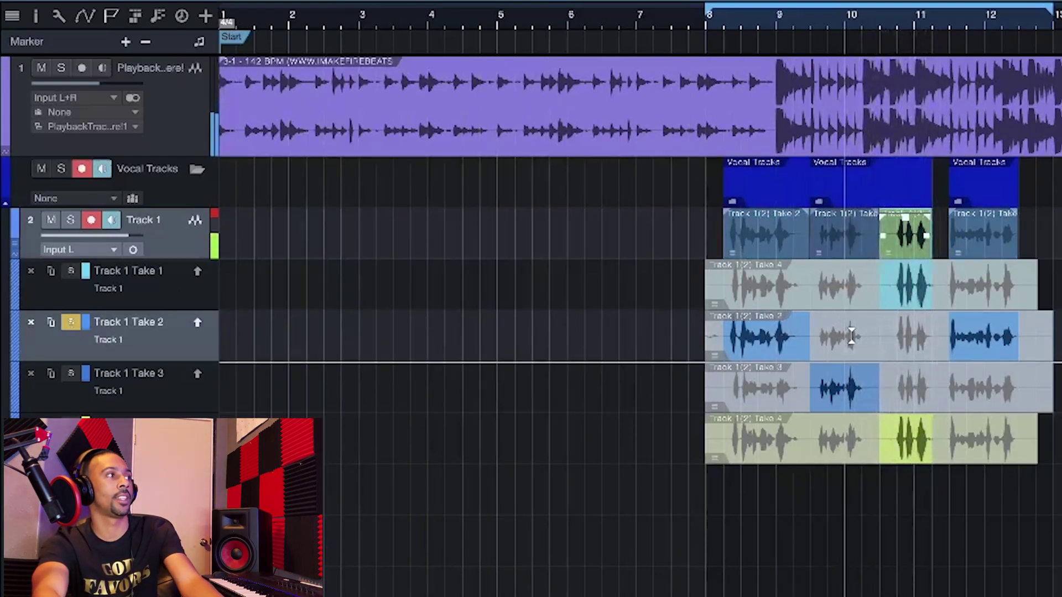
{"action": "left_click", "coordinate": [939, 349]}
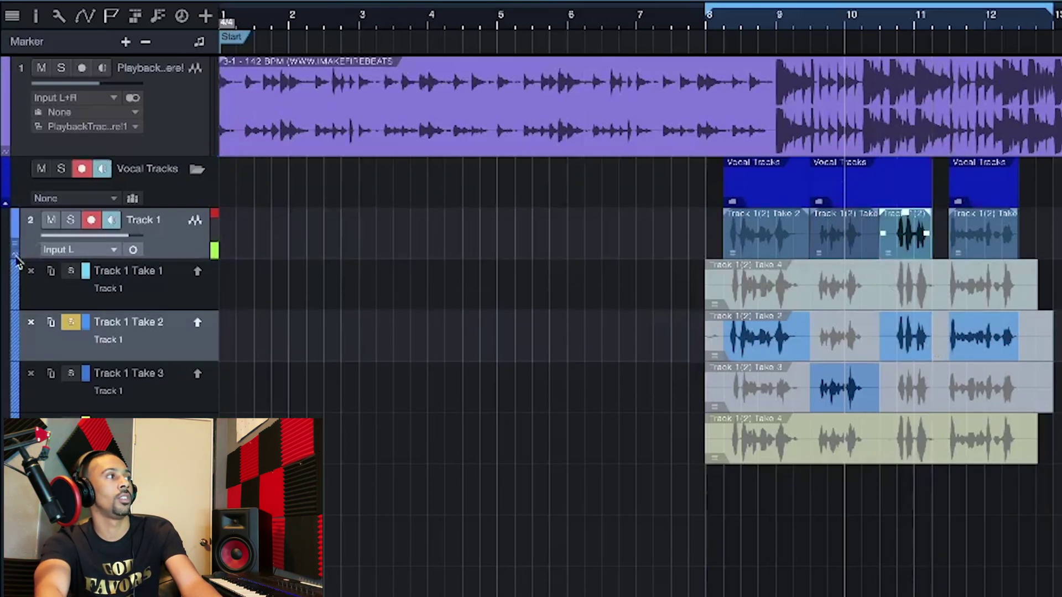
{"action": "left_click", "coordinate": [70, 323]}
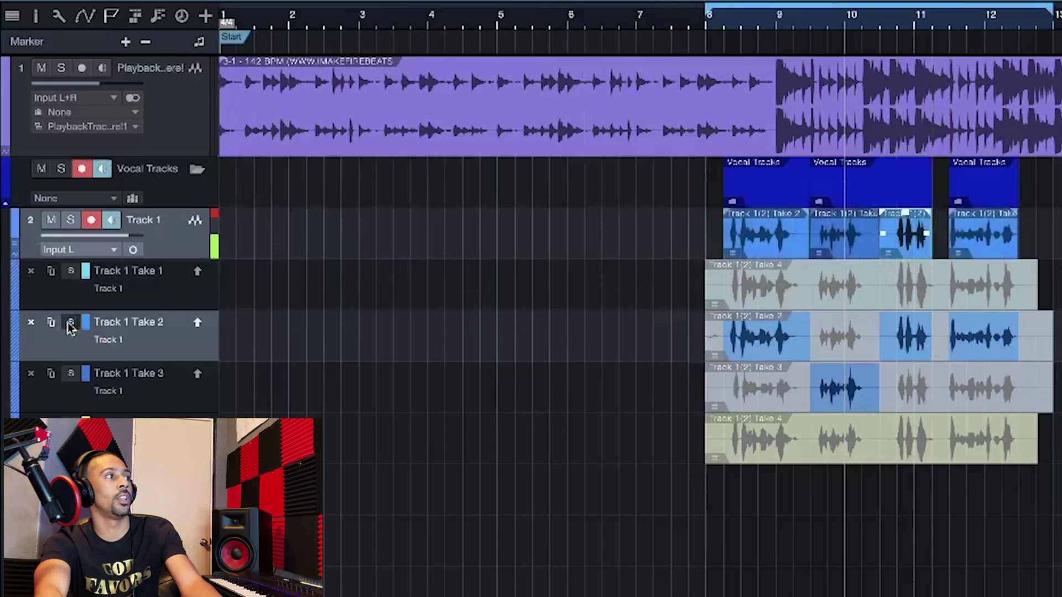
{"action": "left_click", "coordinate": [13, 249]}
- Select all four comped phrases on Track 1 and bounce them into one continuous event from bar 8 to bar 13
{"action": "left_click", "coordinate": [710, 18]}
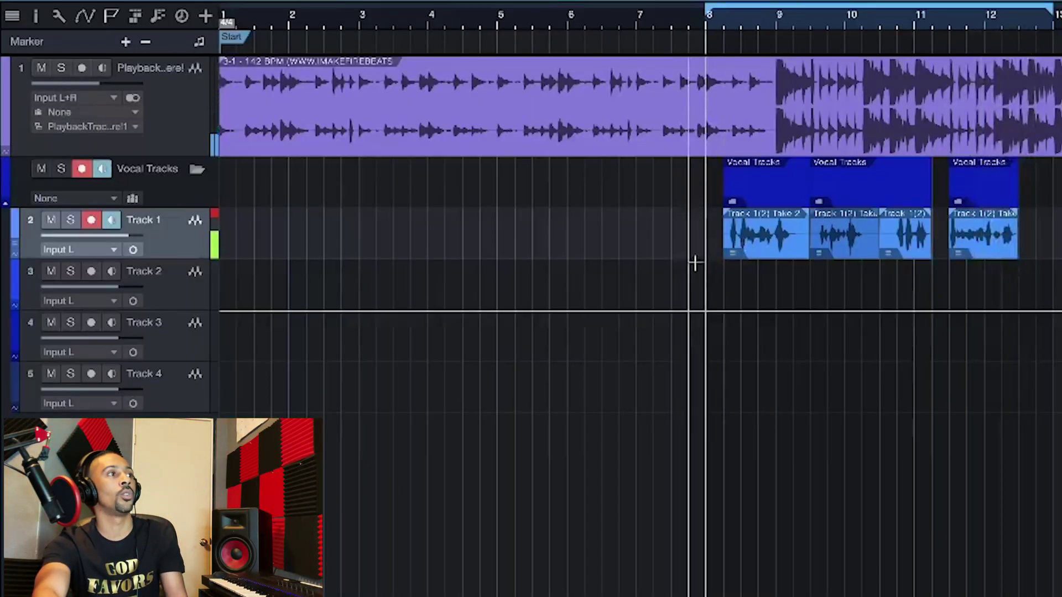
{"action": "left_click_drag", "start_coordinate": [695, 243], "coordinate": [1059, 243]}
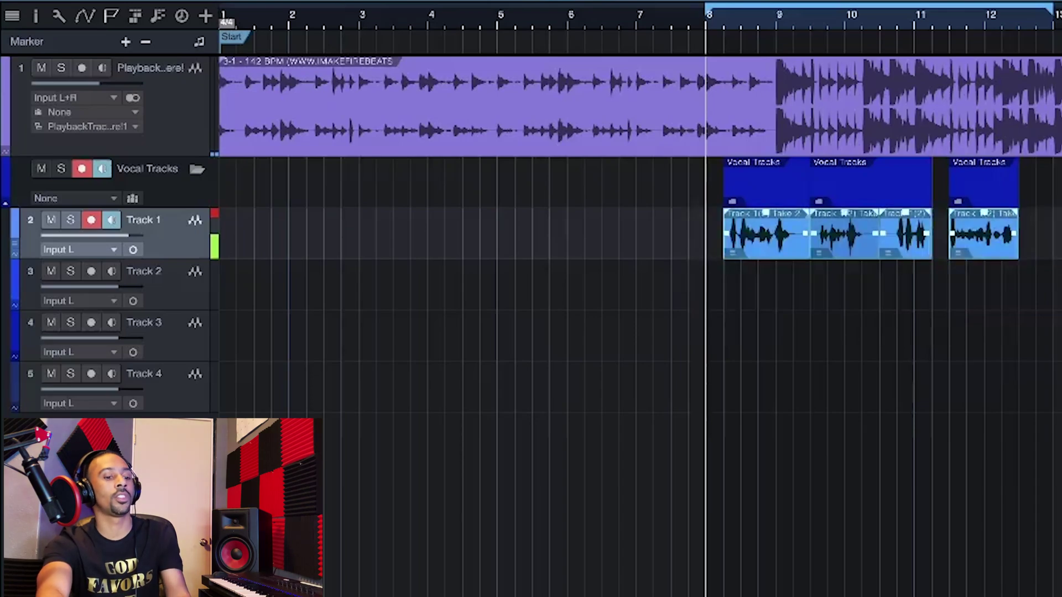
{"action": "key", "text": "ctrl+b"}
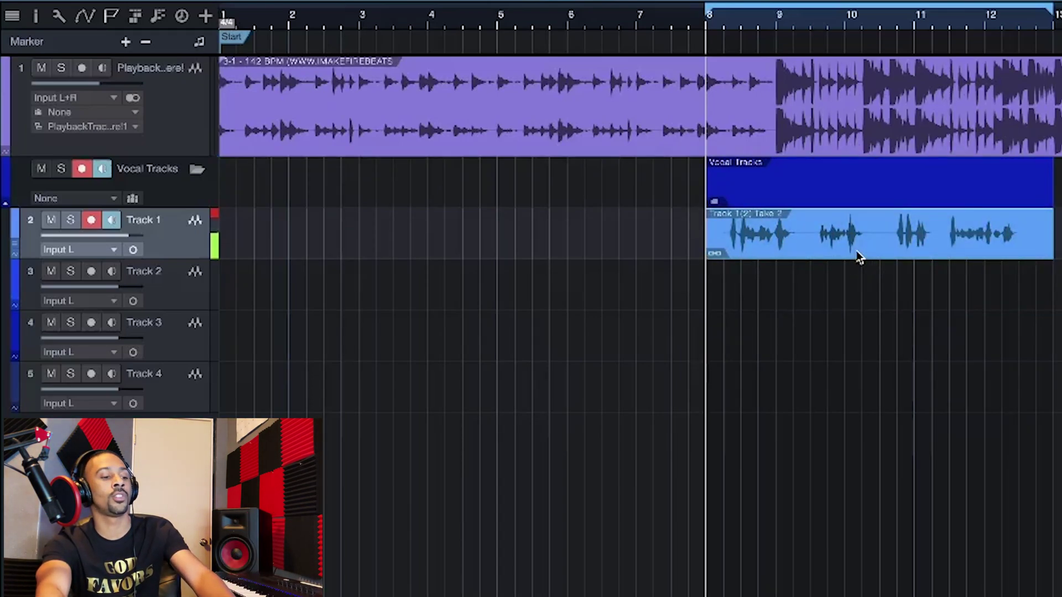
{"action": "left_click", "coordinate": [16, 250]}
{"action": "left_click", "coordinate": [16, 252]}
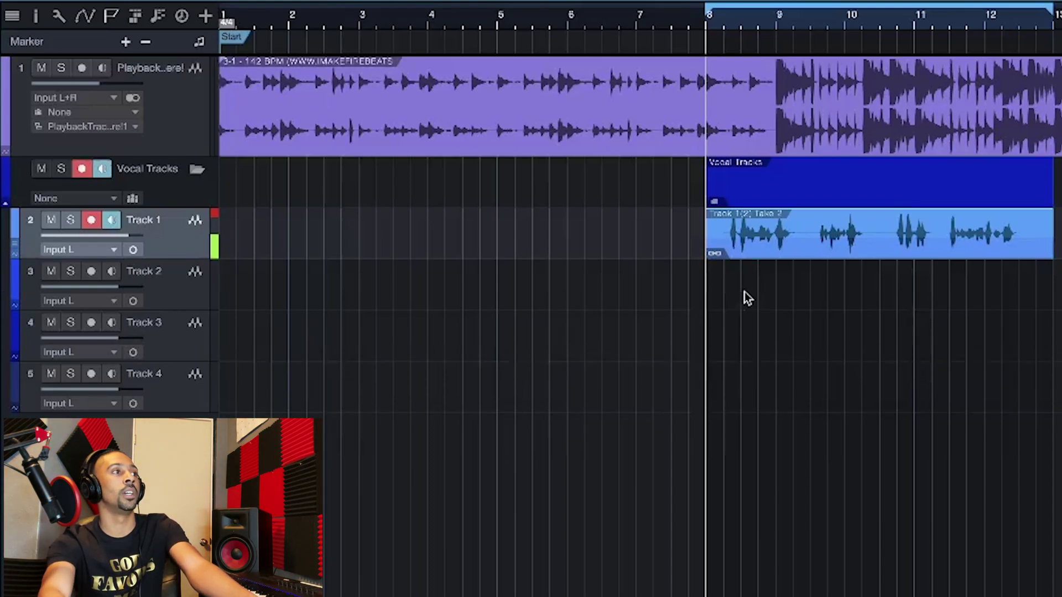
{"action": "right_click", "coordinate": [732, 257]}
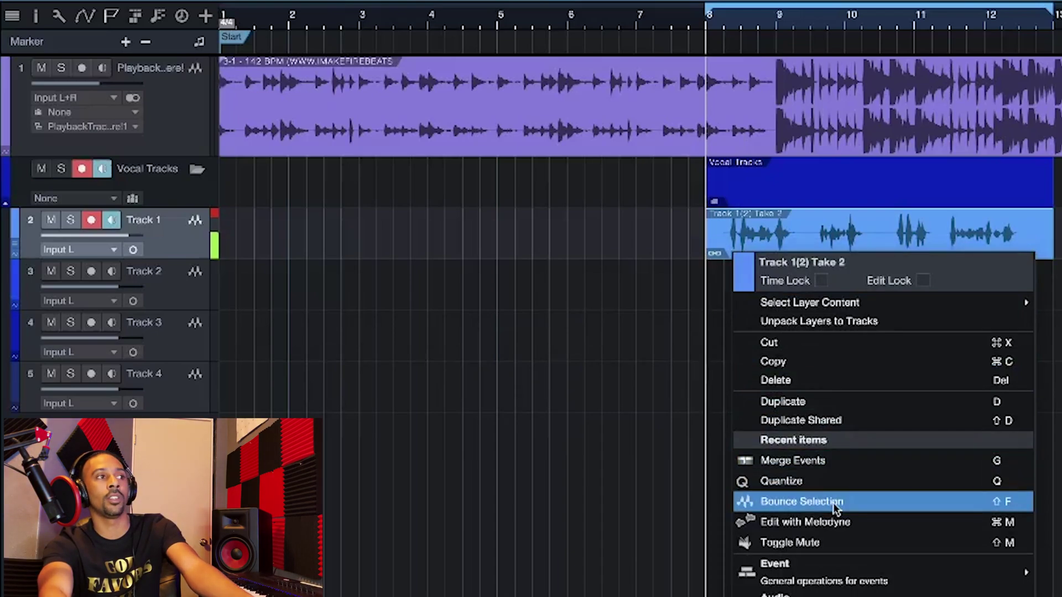
{"action": "left_click", "coordinate": [1012, 505]}
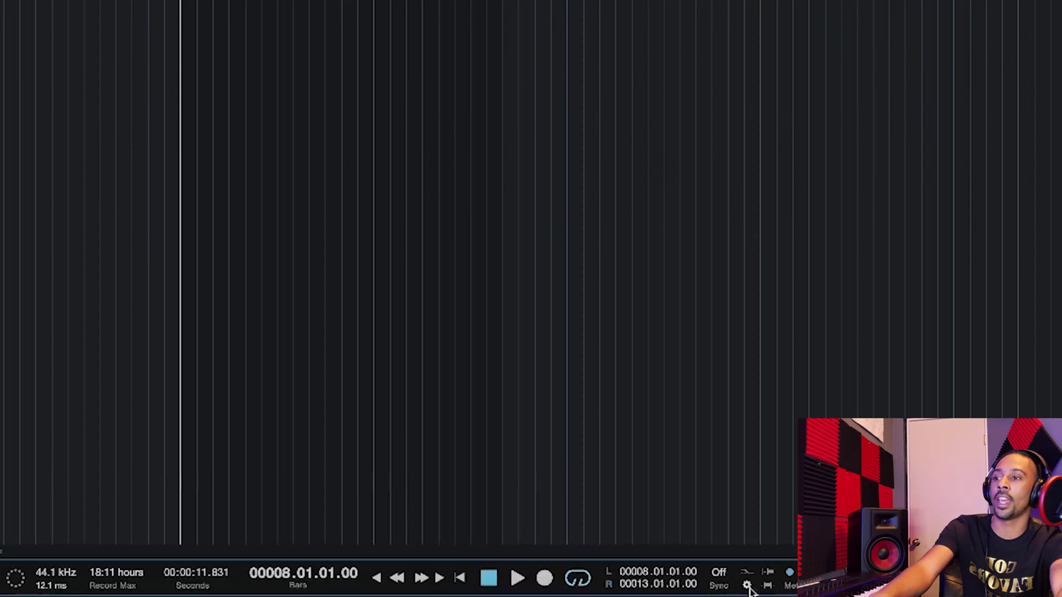
- Show the Record Panel to review the record mode and instrument loop record options, and hide it again
{"action": "key", "text": "alt+r"}
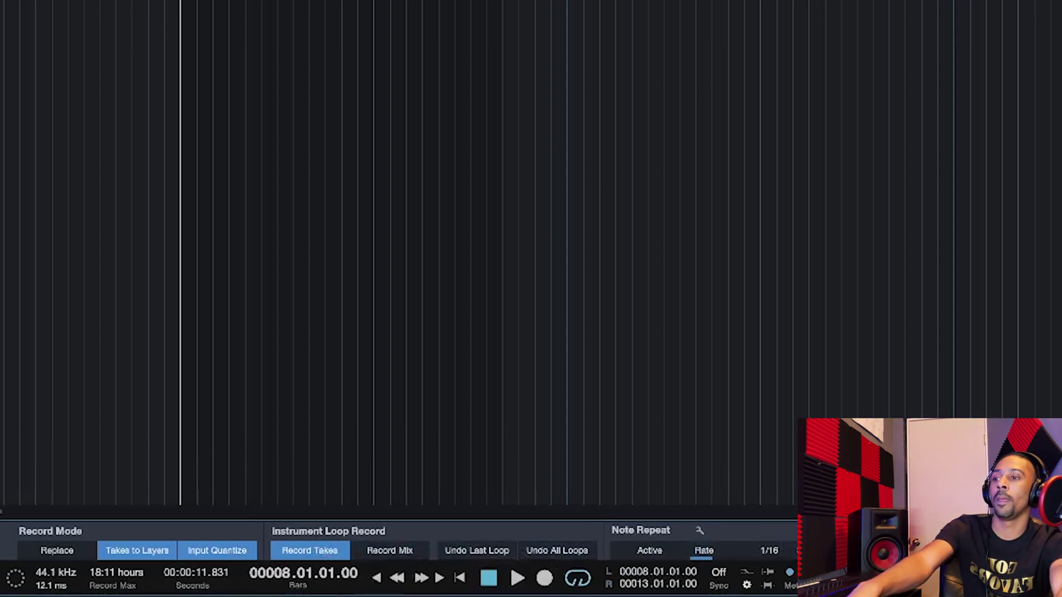
{"action": "left_click", "coordinate": [747, 586]}
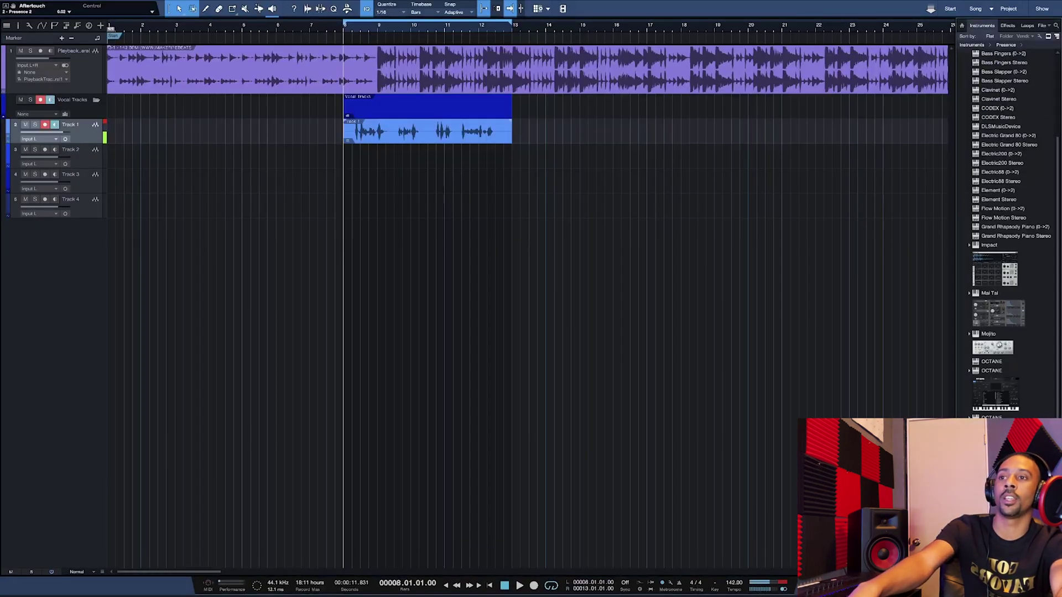
- Add a Presence instrument track, load its Acoustic Piano - Medium preset, and close the instrument window
{"action": "left_click_drag", "start_coordinate": [1006, 45], "coordinate": [481, 380]}
{"action": "key", "text": "F5"}
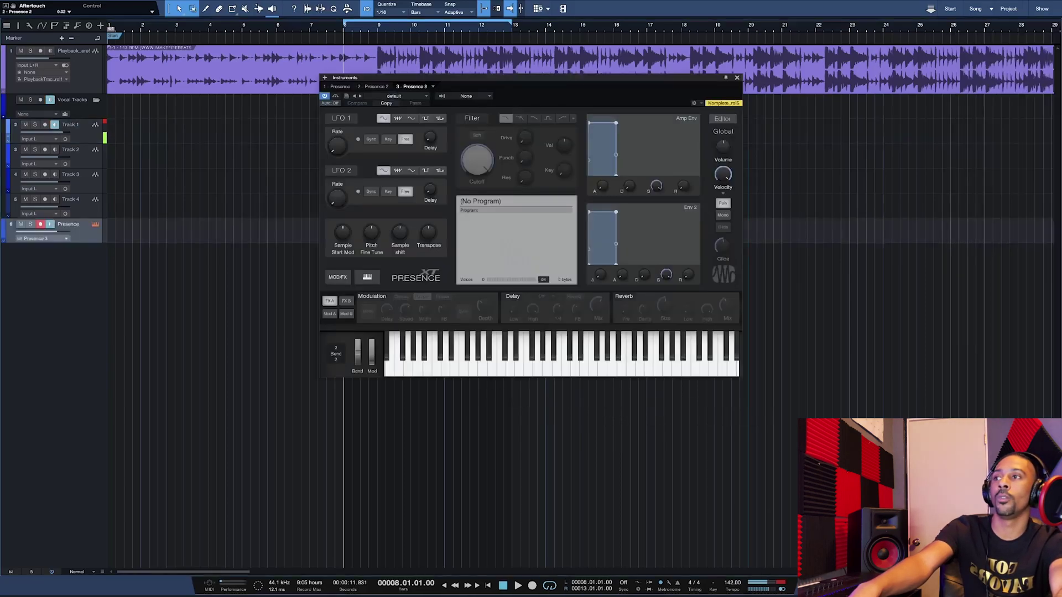
{"action": "left_click", "coordinate": [401, 97]}
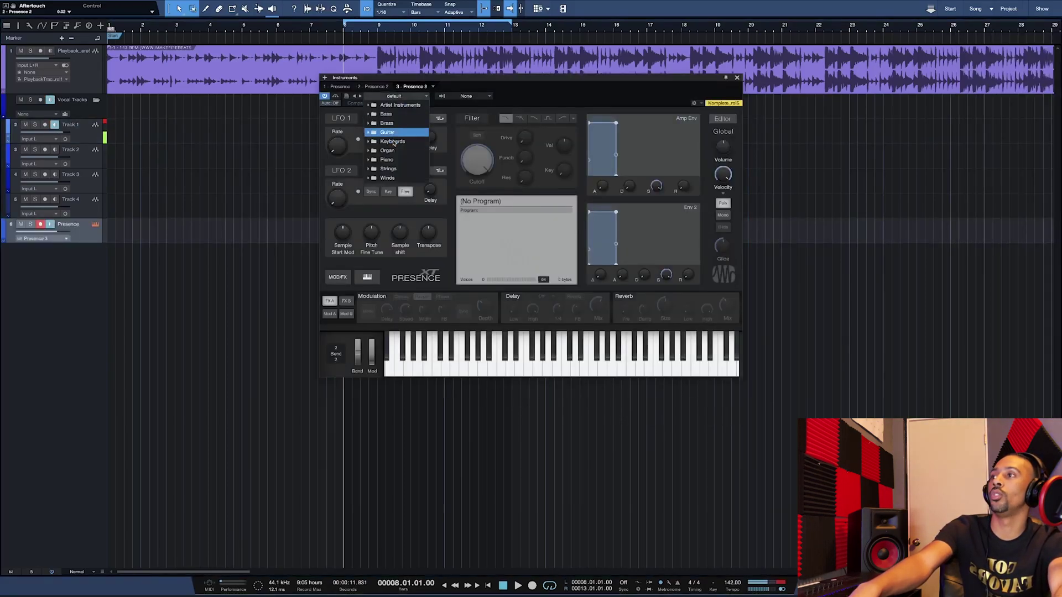
{"action": "left_click", "coordinate": [394, 162]}
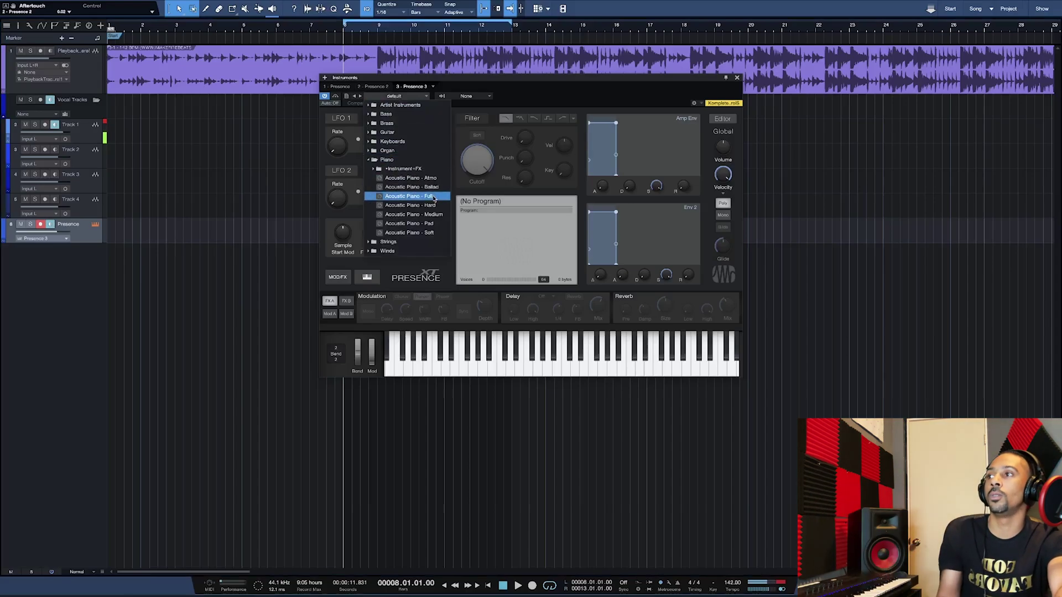
{"action": "left_click", "coordinate": [434, 216]}
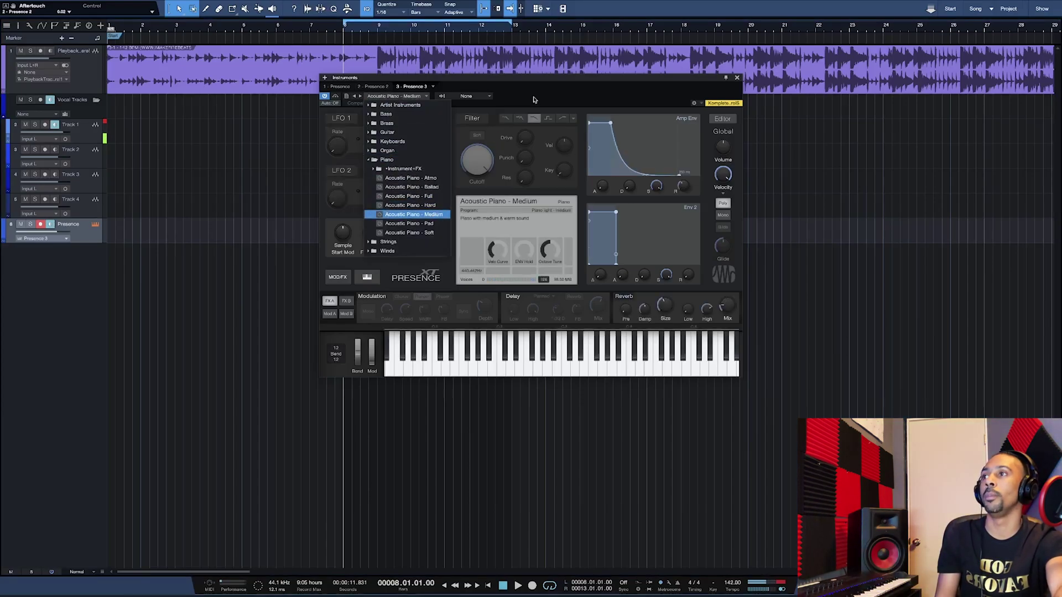
{"action": "left_click", "coordinate": [737, 80]}
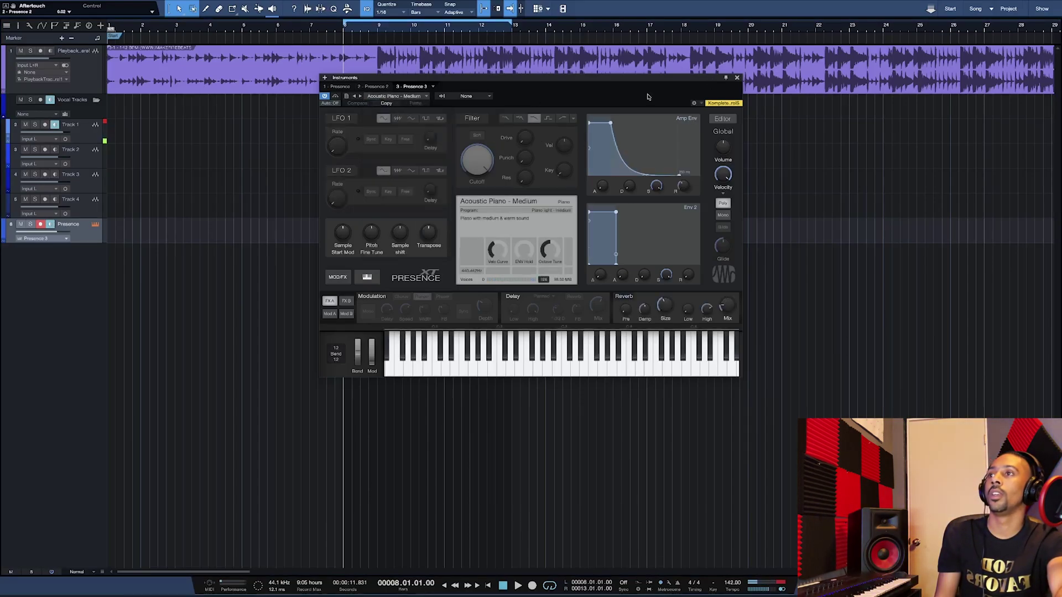
{"action": "left_click", "coordinate": [737, 78]}
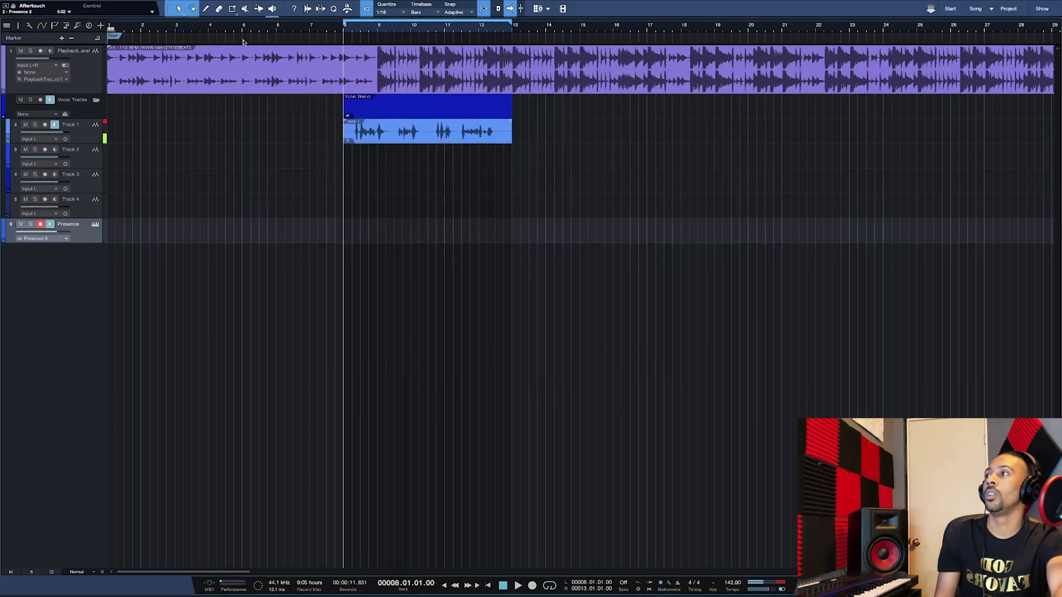
- Set the loop range from bar 1 to just past bar 5, mute the beat and Track 1, and return to the song start
{"action": "left_click_drag", "start_coordinate": [345, 23], "coordinate": [109, 23]}
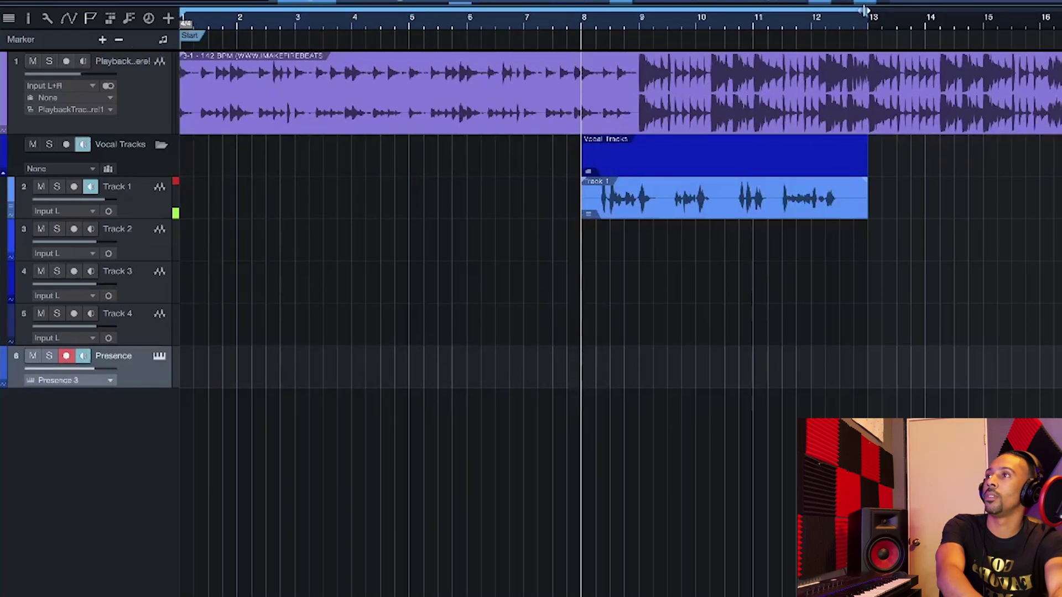
{"action": "left_click_drag", "start_coordinate": [864, 11], "coordinate": [526, 15]}
{"action": "left_click", "coordinate": [31, 63]}
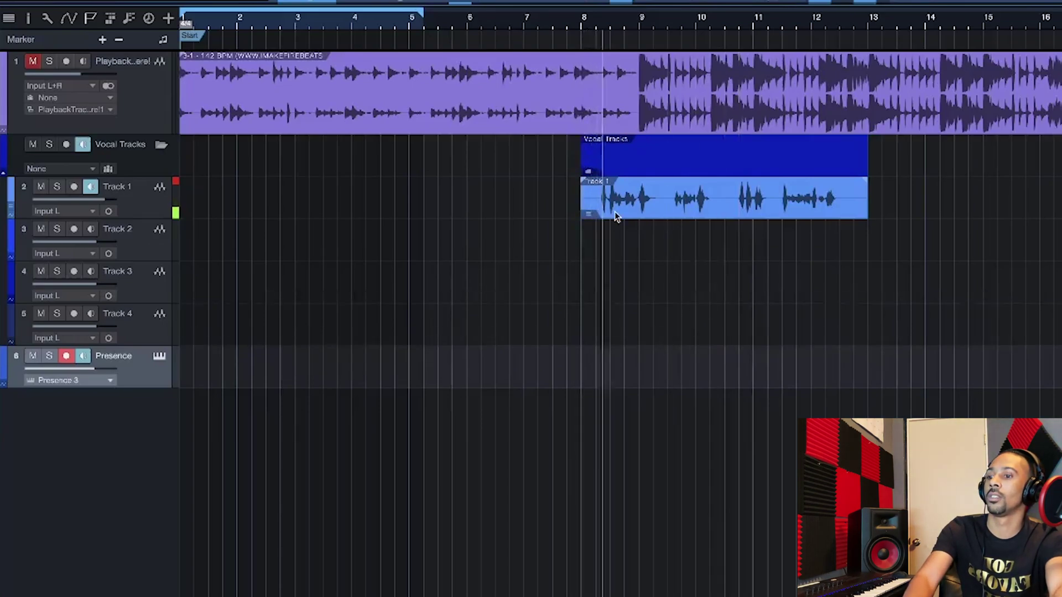
{"action": "key", "text": "Home"}
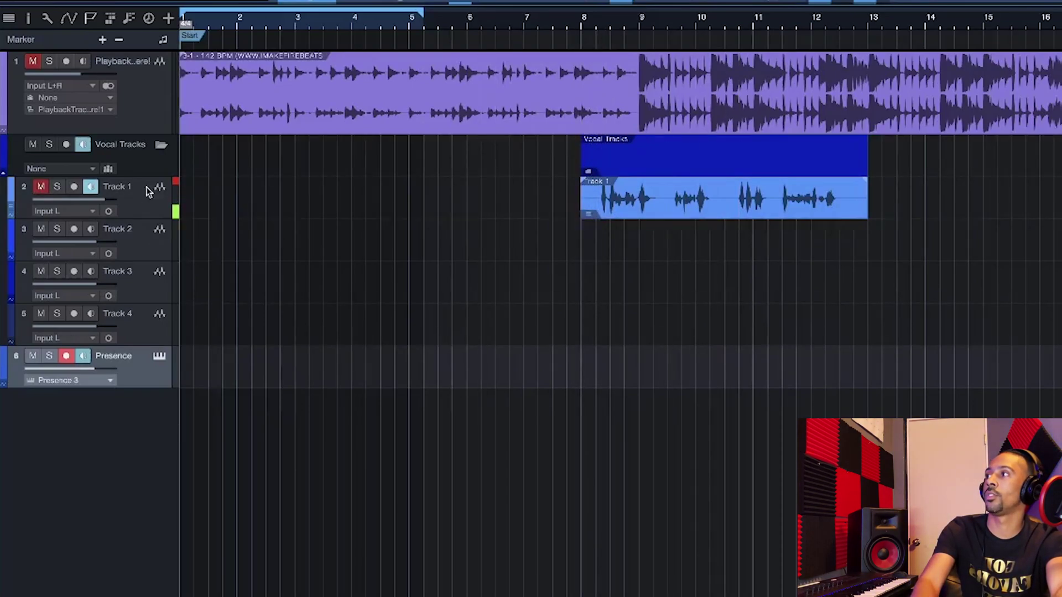
- Move the bounced vocal event on Track 1 earlier to run from just past bar 2 to bar 7, and extend the loop range to bar 7
{"action": "left_click_drag", "start_coordinate": [712, 217], "coordinate": [359, 216]}
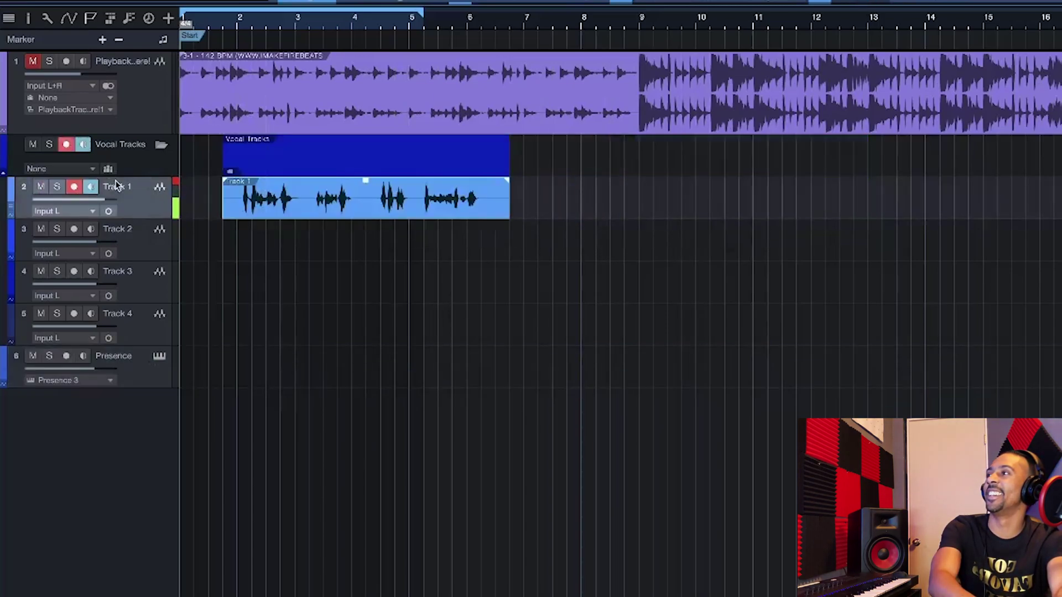
{"action": "left_click_drag", "start_coordinate": [219, 217], "coordinate": [343, 210]}
{"action": "key", "text": "space"}
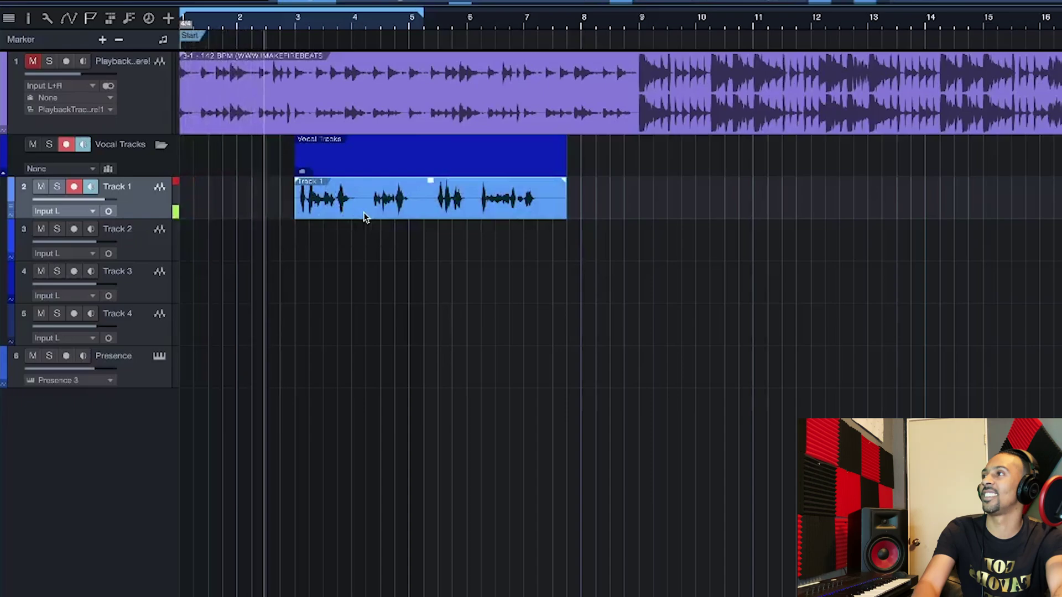
{"action": "left_click_drag", "start_coordinate": [365, 217], "coordinate": [316, 217]}
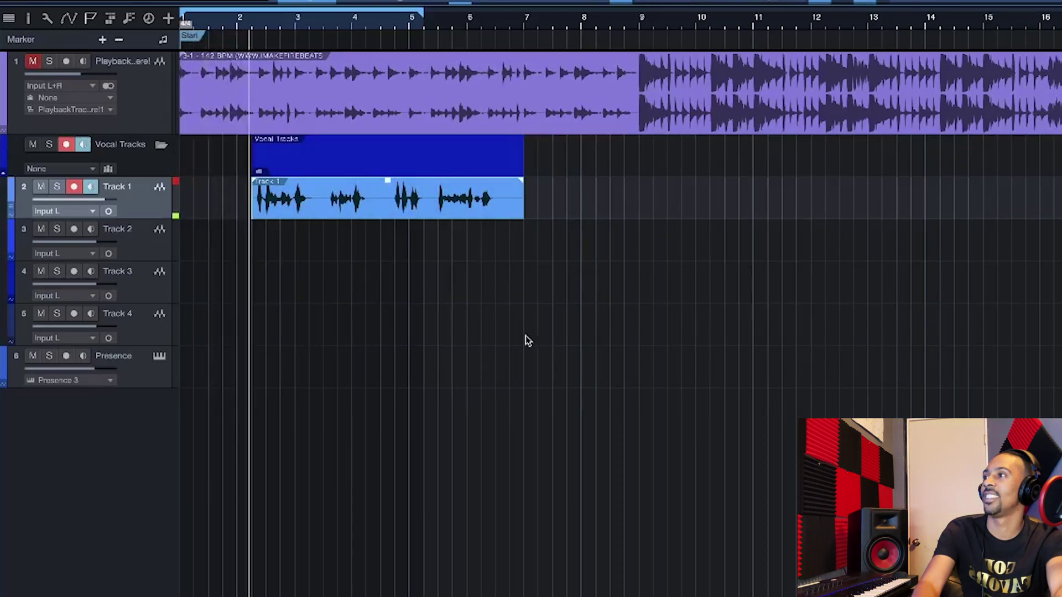
{"action": "left_click_drag", "start_coordinate": [423, 15], "coordinate": [524, 17]}
{"action": "key", "text": "space"}
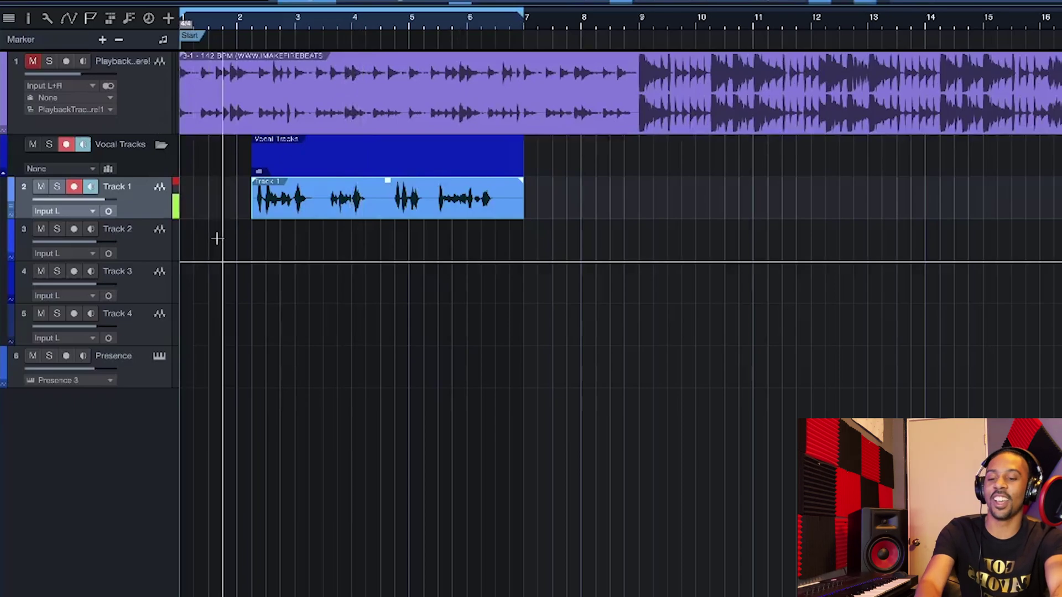
- Compare record arming between the Presence track and Track 1, ending with the Presence track selected and armed
{"action": "left_click", "coordinate": [142, 369]}
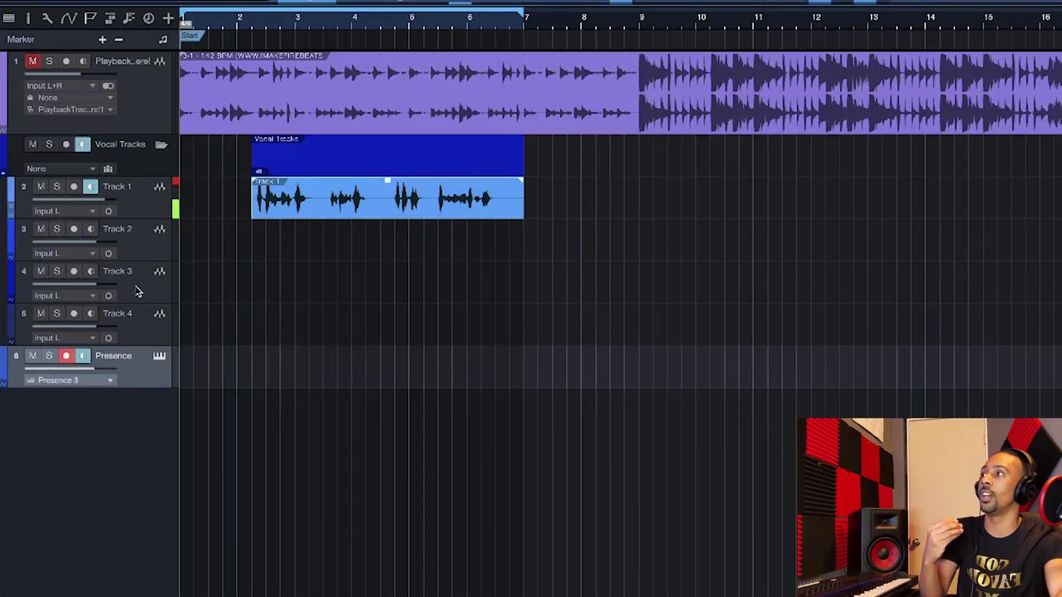
{"action": "left_click", "coordinate": [133, 204]}
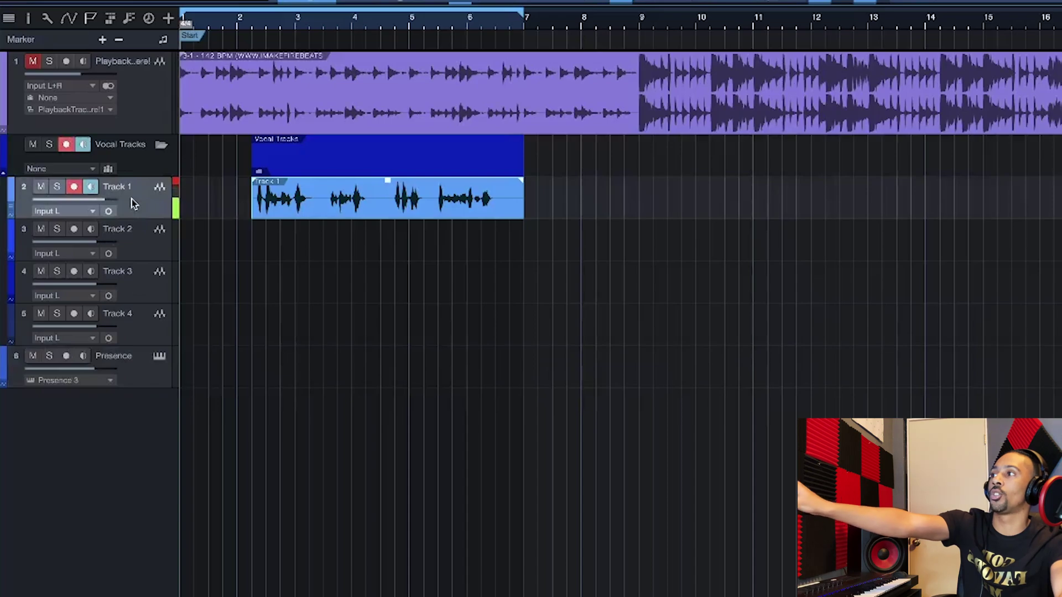
{"action": "left_click", "coordinate": [142, 379]}
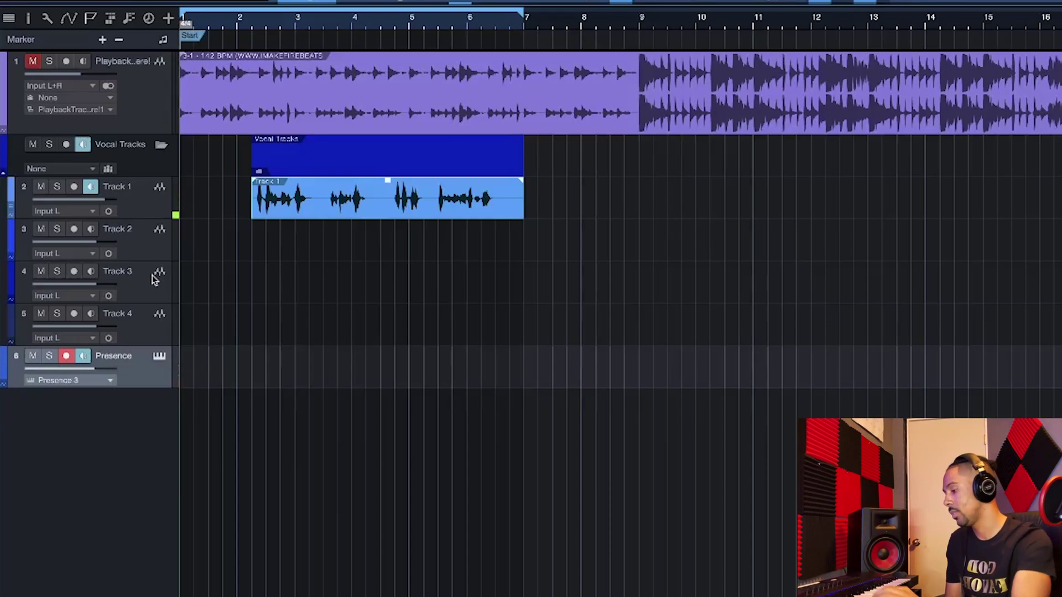
{"action": "key", "text": "KP_Multiply"}
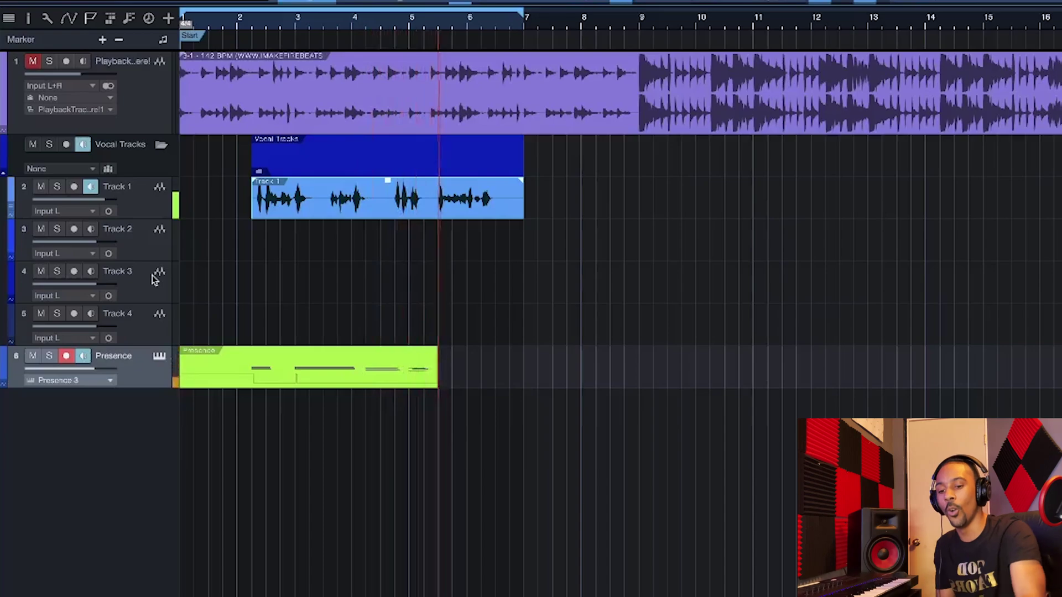
{"action": "key", "text": "space"}
{"action": "key", "text": "ctrl+z"}
- Loop-record three piano takes on the Presence track from bar 1 to bar 7
{"action": "key", "text": "KP_Multiply"}
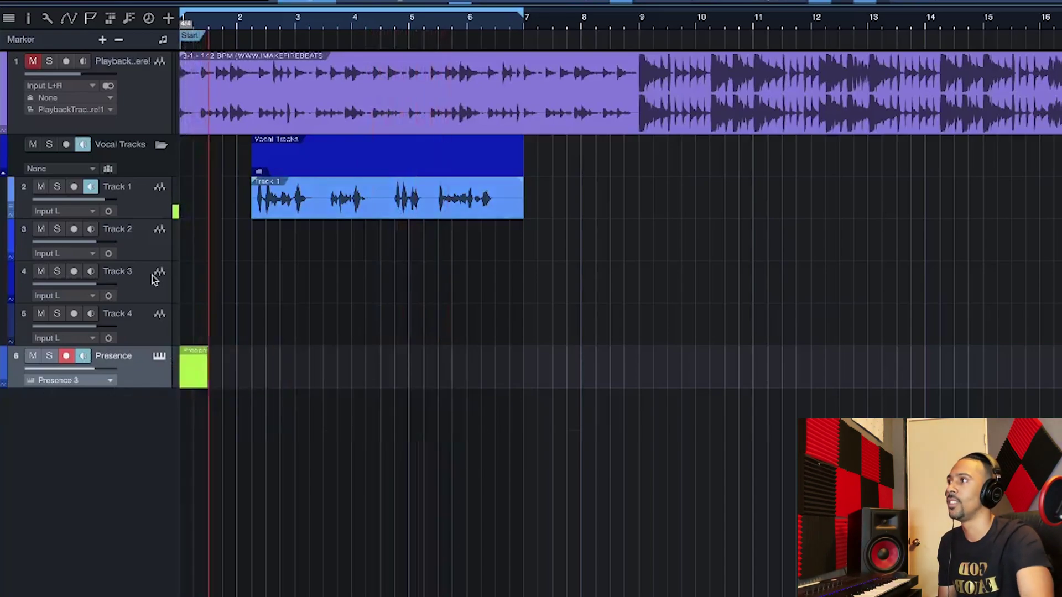
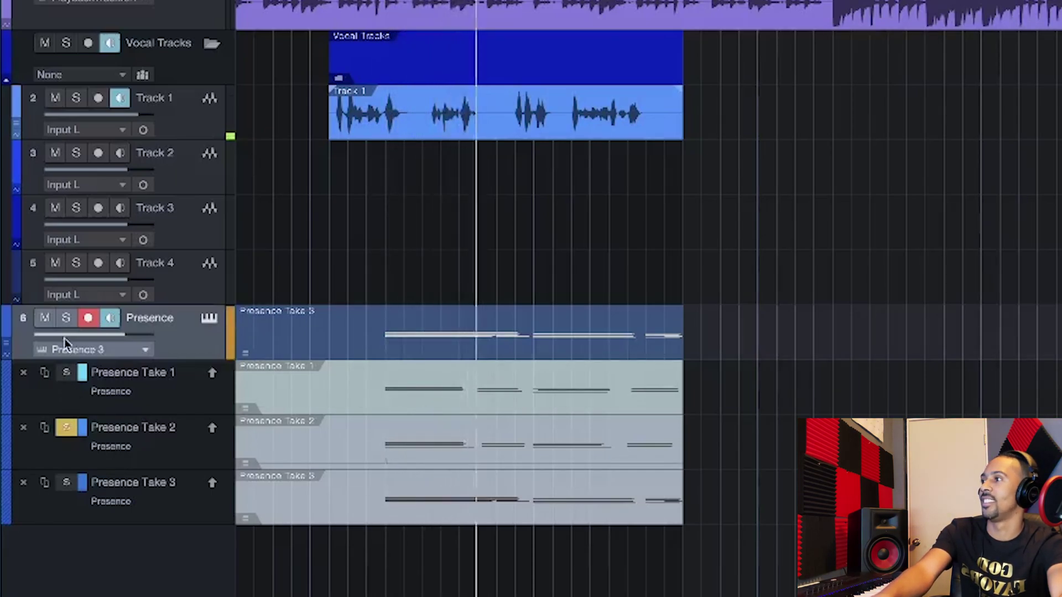
- Audition Presence Takes 1 and 2, and comp Take 2 into the Presence track from bar 3 to just past bar 4
{"action": "key", "text": "space"}
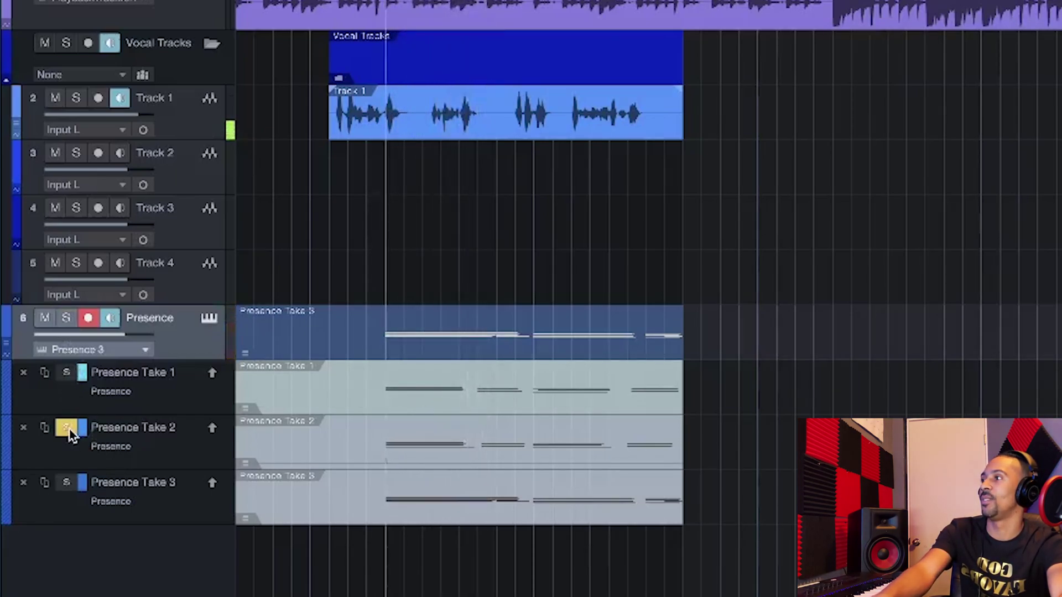
{"action": "left_click", "coordinate": [67, 374]}
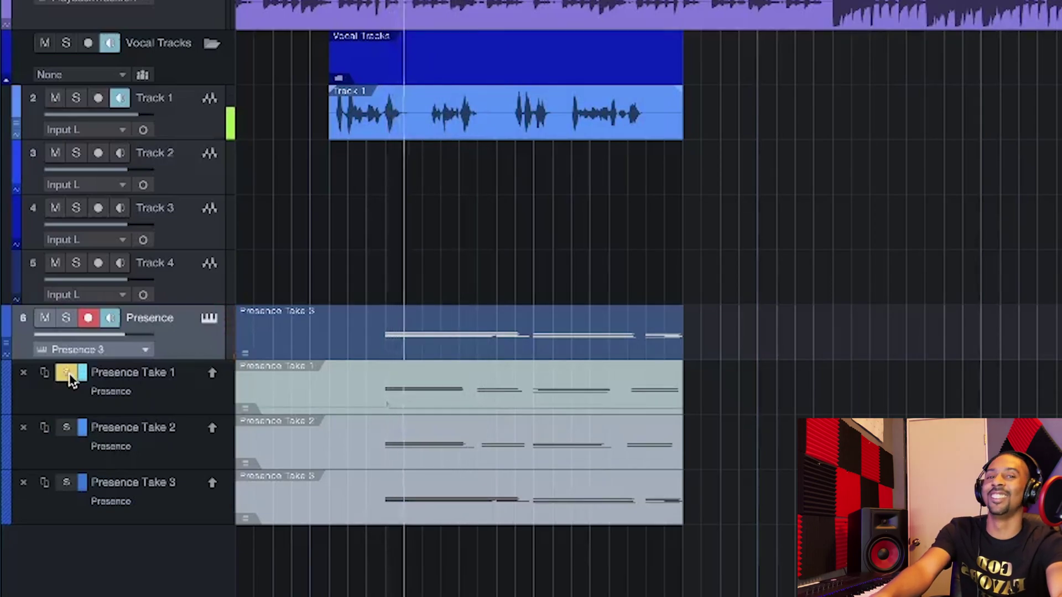
{"action": "left_click", "coordinate": [66, 428]}
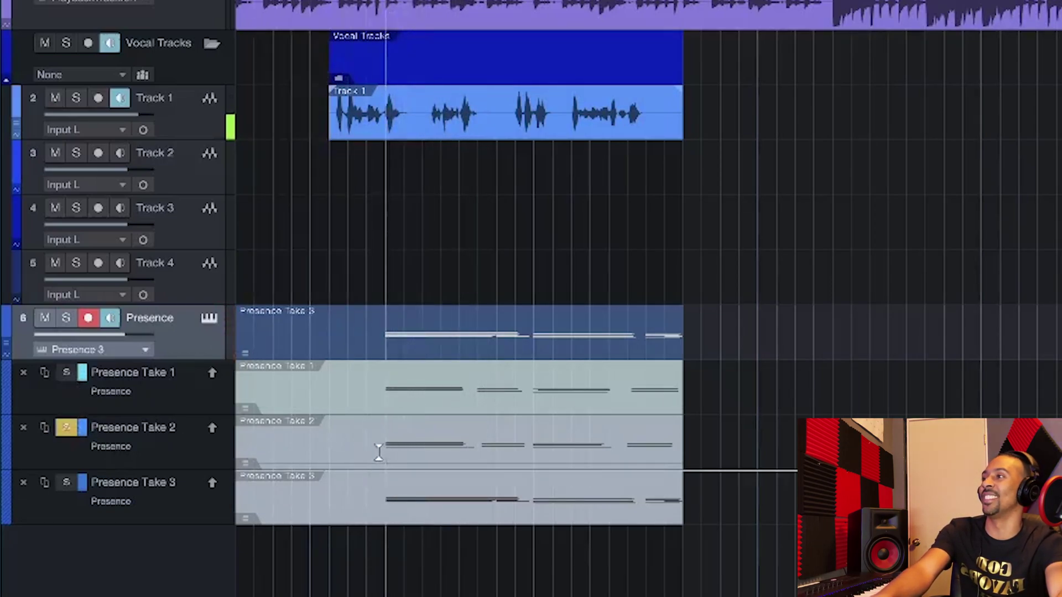
{"action": "left_click_drag", "start_coordinate": [378, 452], "coordinate": [477, 457]}
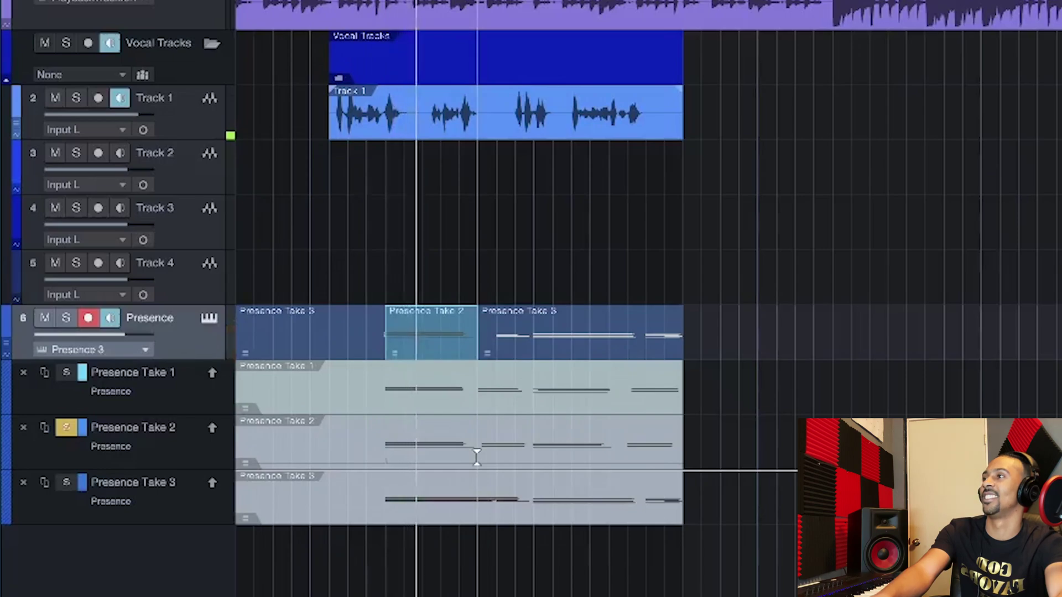
- Audition Presence Takes 1, 3 and 2 in turn, and comp Take 2 from just past bar 4 to bar 5
{"action": "left_click", "coordinate": [65, 373]}
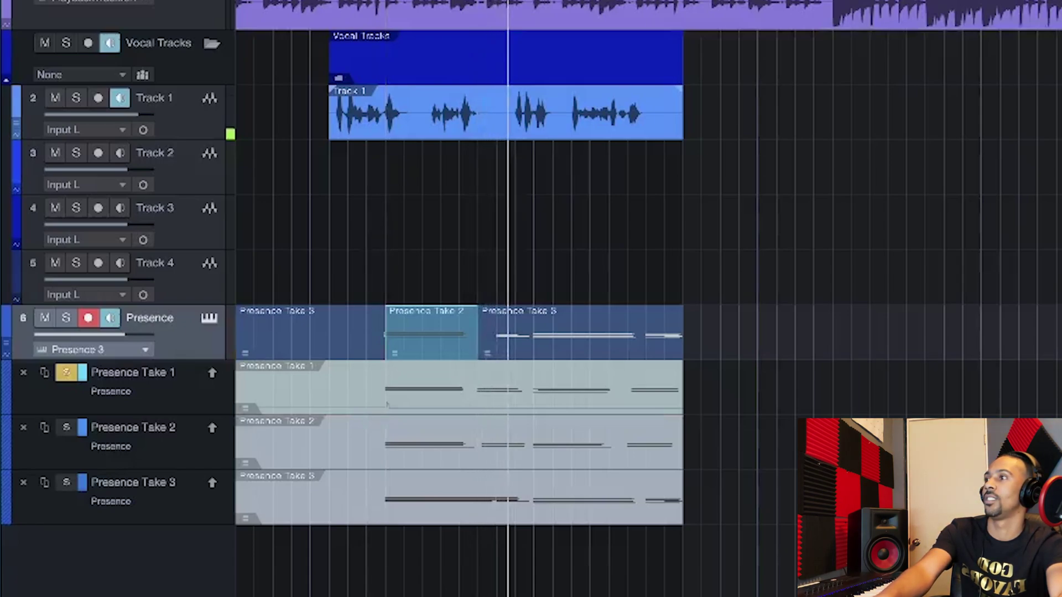
{"action": "key", "text": "space"}
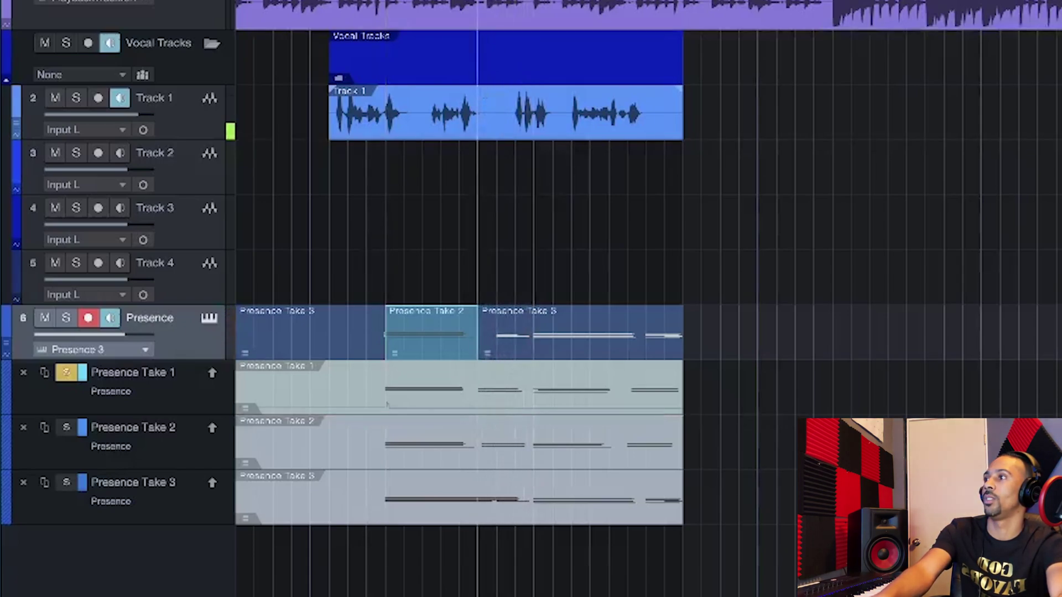
{"action": "left_click", "coordinate": [66, 484]}
{"action": "key", "text": "space"}
{"action": "key", "text": "space"}
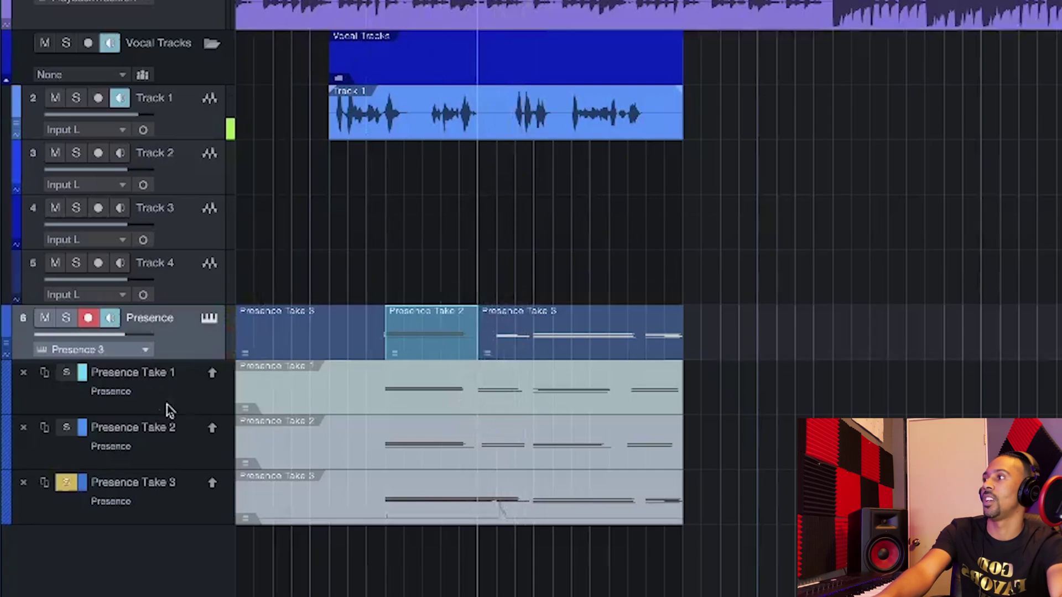
{"action": "left_click", "coordinate": [66, 429]}
{"action": "key", "text": "space"}
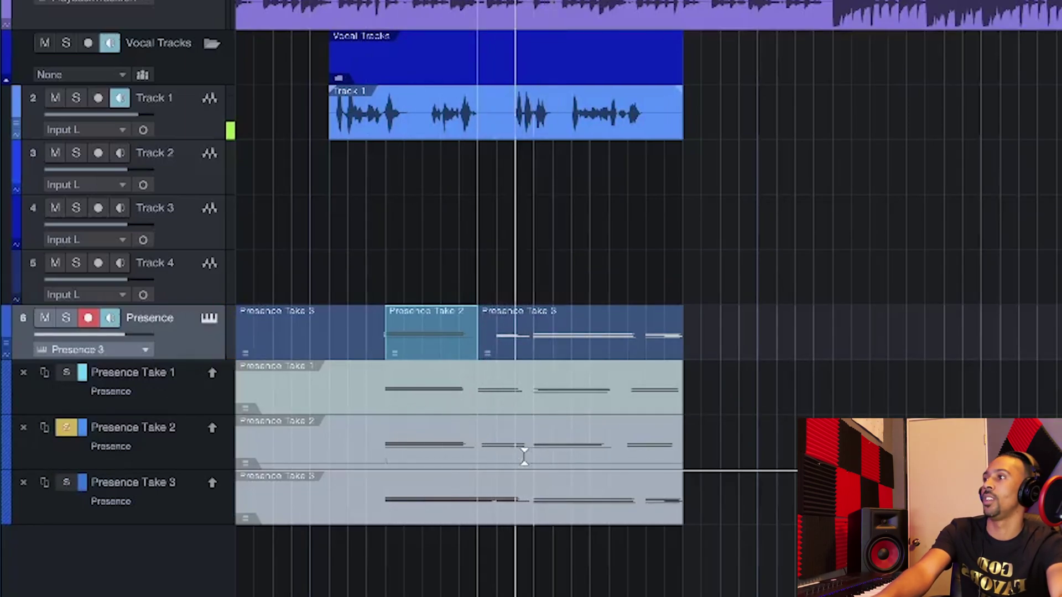
{"action": "left_click_drag", "start_coordinate": [506, 457], "coordinate": [533, 458]}
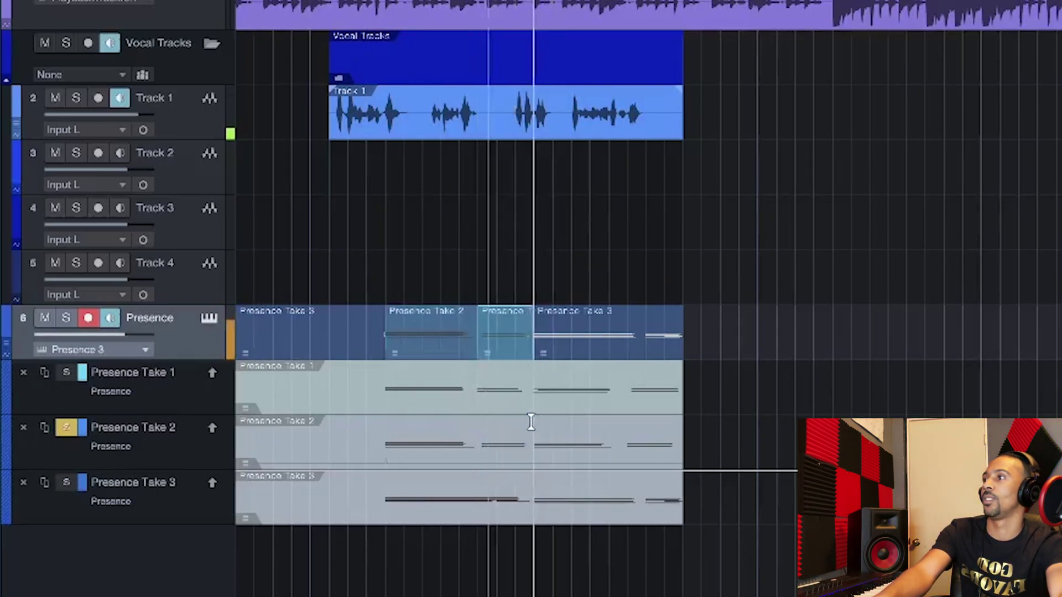
- Turn off the solo on Presence Take 2 and play back the comped piano part so far
{"action": "key", "text": "space"}
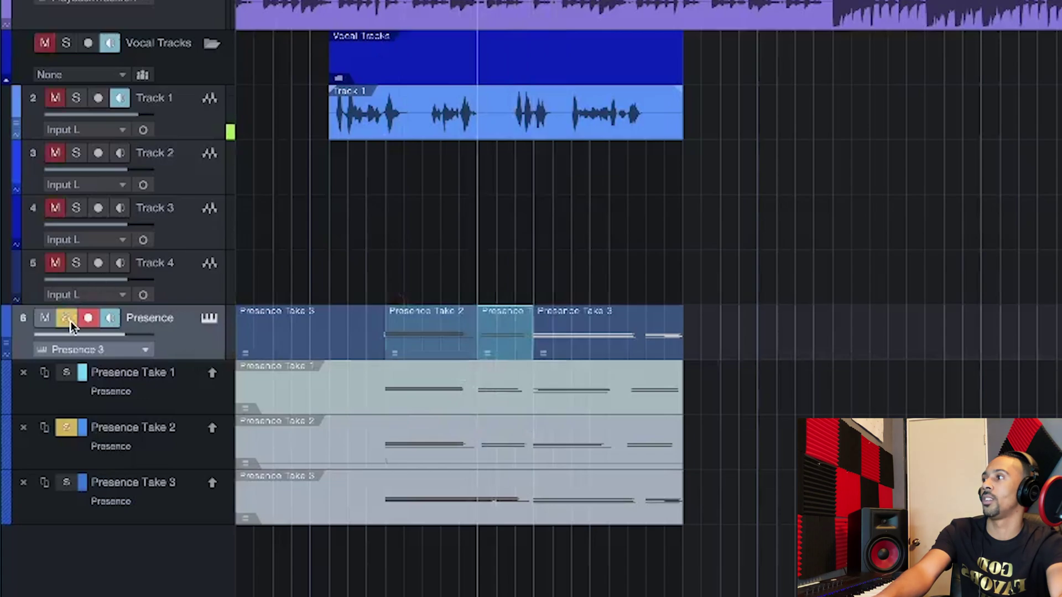
{"action": "key", "text": "space"}
{"action": "key", "text": "space"}
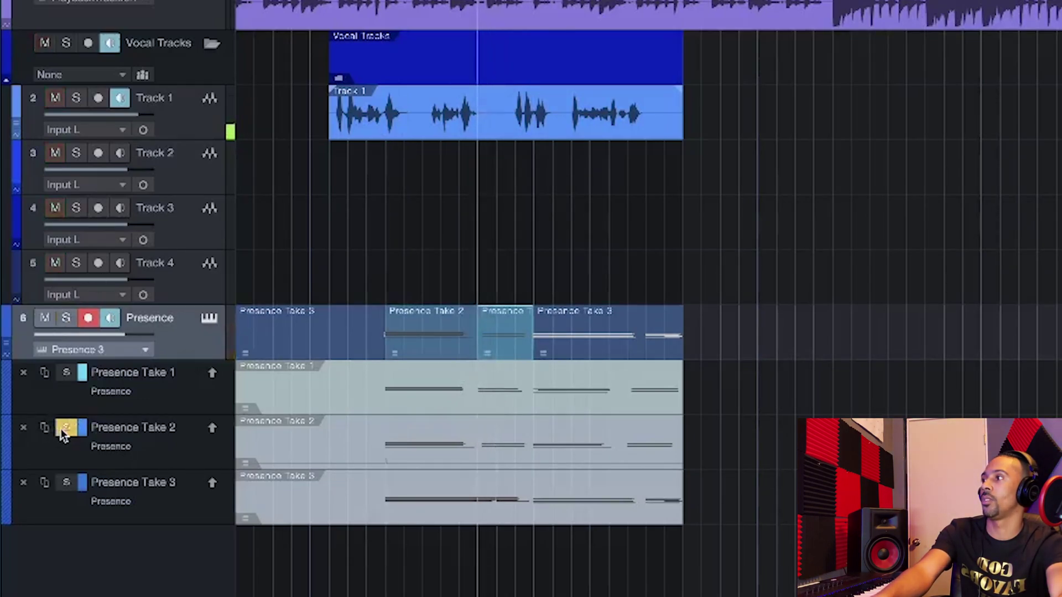
{"action": "left_click", "coordinate": [65, 429]}
{"action": "key", "text": "space"}
{"action": "key", "text": "space"}
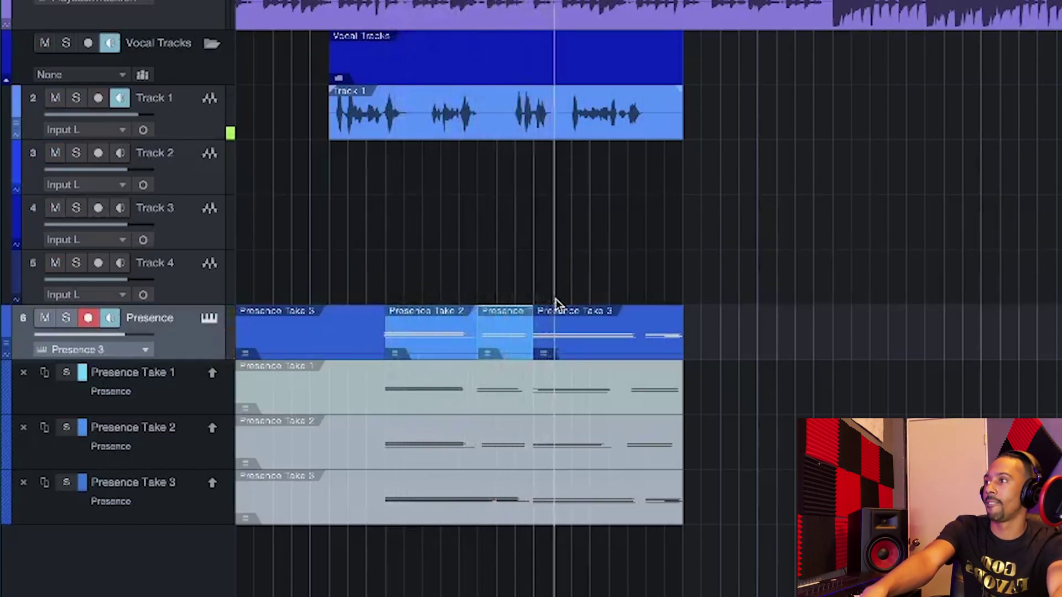
{"action": "key", "text": "space"}
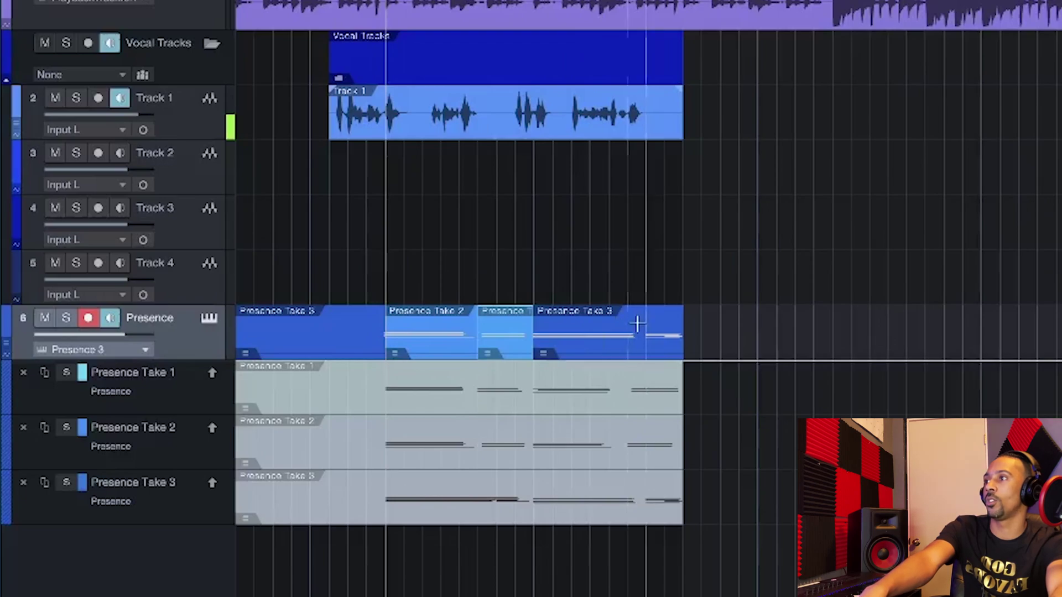
- Audition the Presence takes over the third phrase, and comp Take 2 from bar 5 to bar 6
{"action": "left_click", "coordinate": [67, 373]}
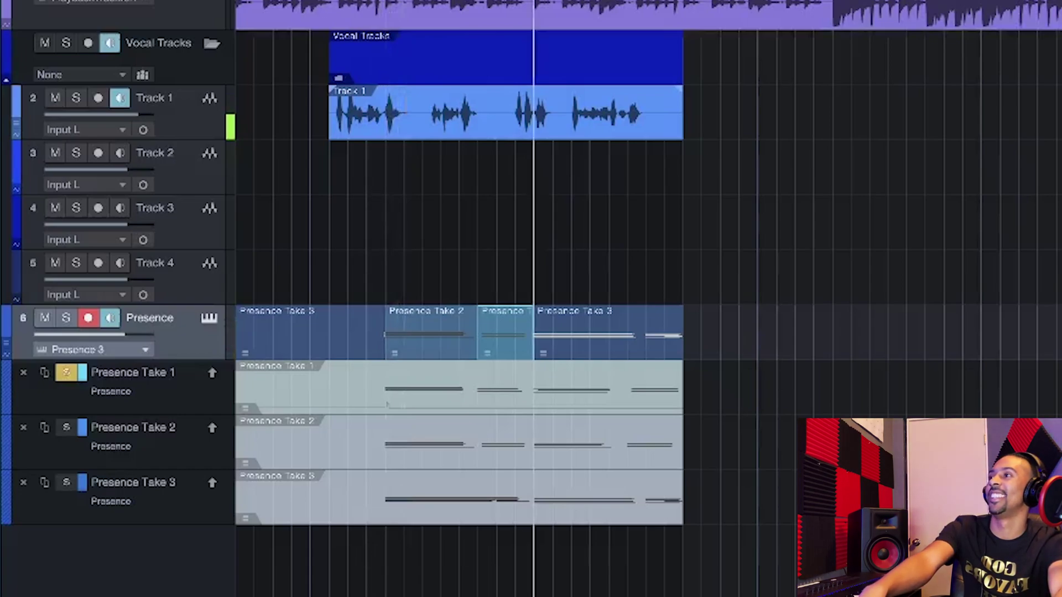
{"action": "left_click", "coordinate": [66, 428]}
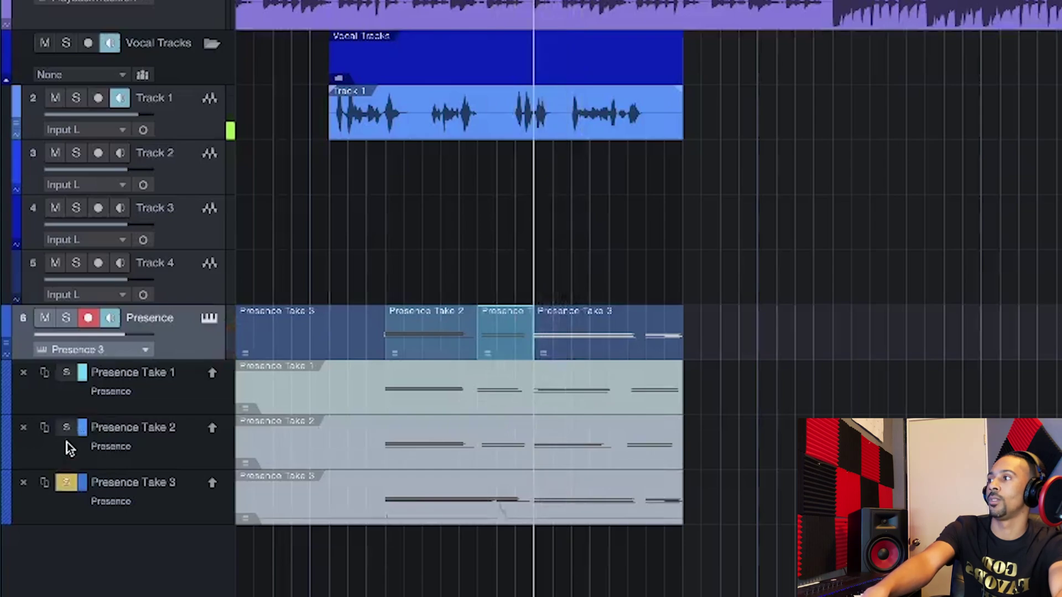
{"action": "left_click", "coordinate": [66, 430]}
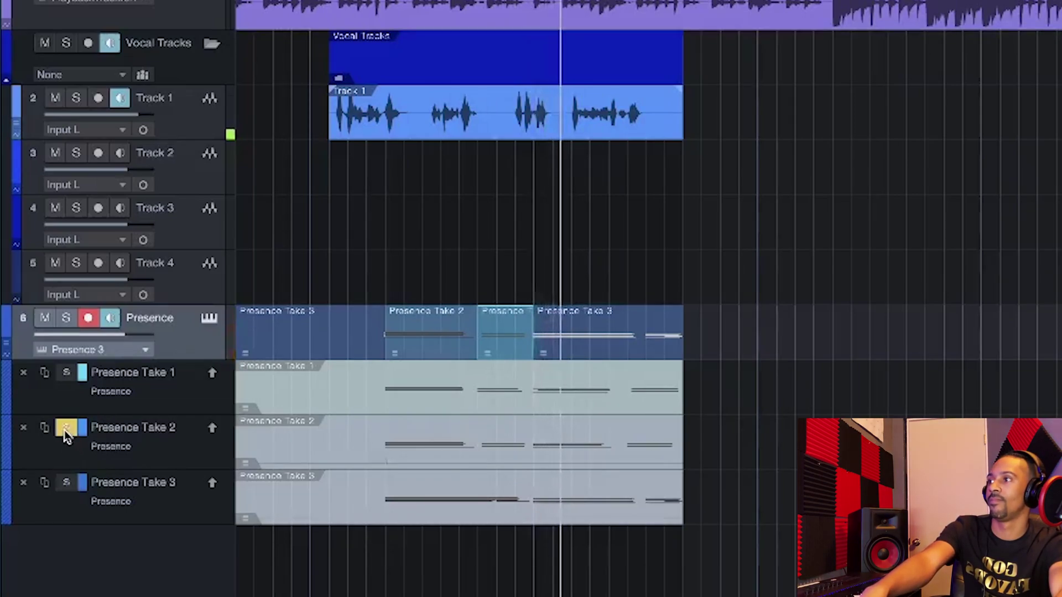
{"action": "left_click_drag", "start_coordinate": [532, 437], "coordinate": [614, 455]}
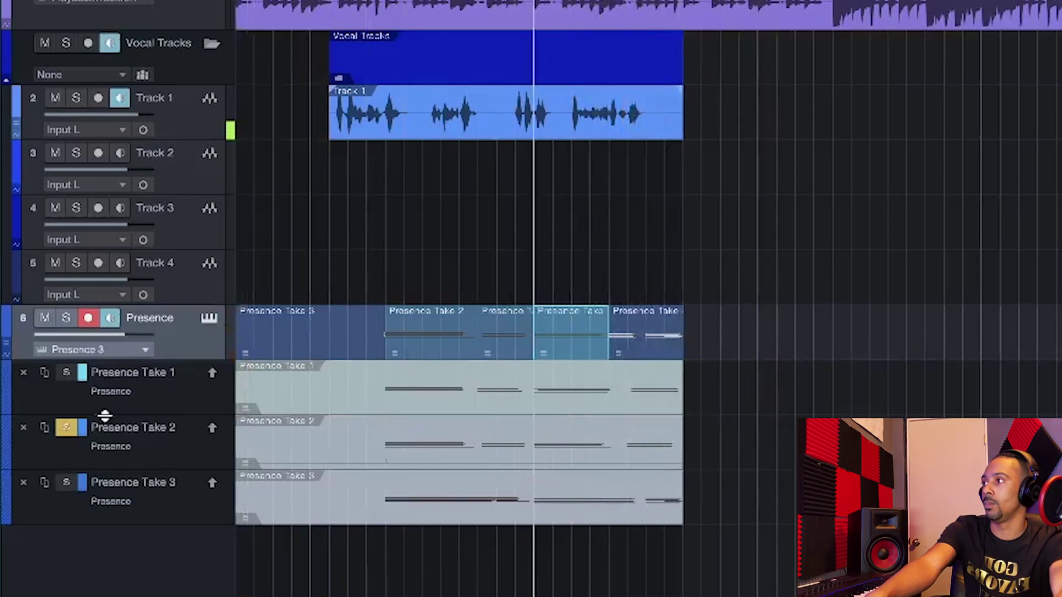
- Audition Presence Takes 1 and 2 over the final phrase, and comp Take 2 from just past bar 6 to bar 7
{"action": "left_click", "coordinate": [67, 374]}
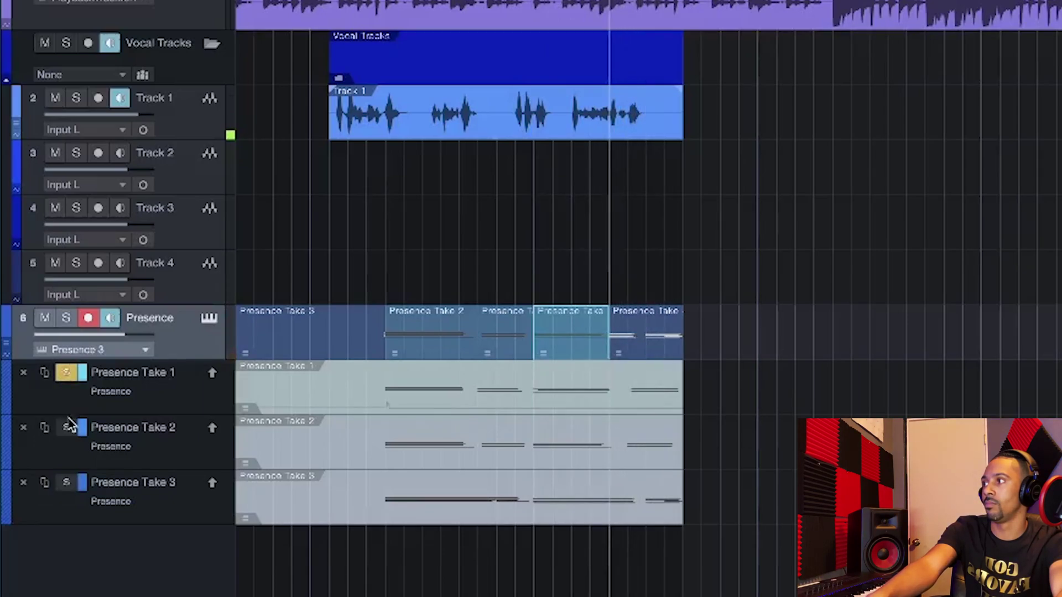
{"action": "left_click", "coordinate": [68, 373]}
{"action": "left_click", "coordinate": [66, 428]}
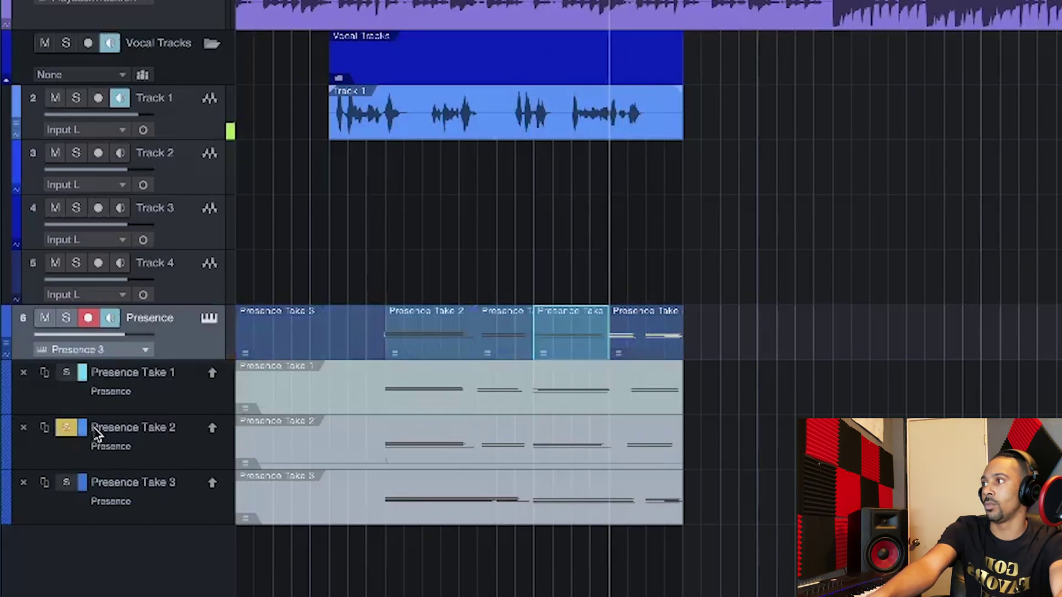
{"action": "left_click_drag", "start_coordinate": [624, 446], "coordinate": [687, 444]}
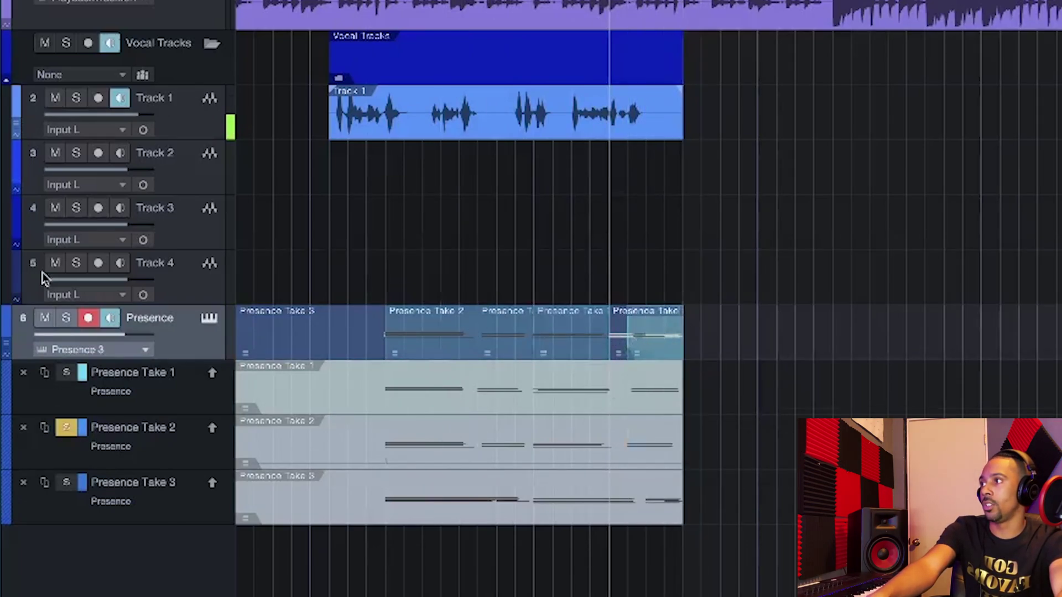
- Turn off the solo on Presence Take 2 and delete the leftover Take 3 sliver just after bar 6
{"action": "left_click", "coordinate": [62, 434]}
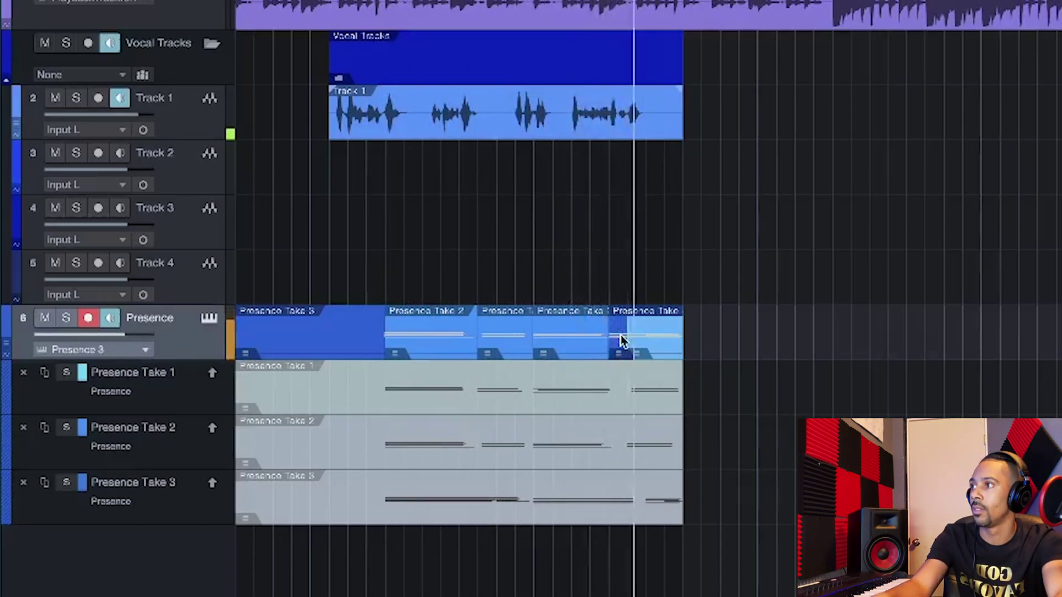
{"action": "key", "text": "Delete"}
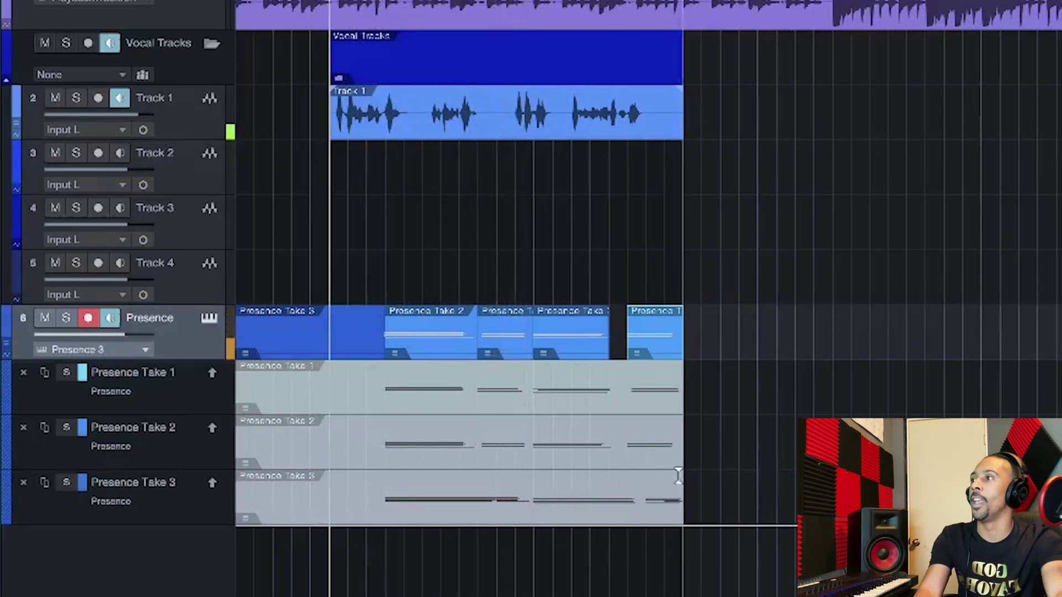
- Select the second comped phrase on the Presence track, between bars 4 and 5, and set the quantize value to 1/32
{"action": "left_click_drag", "start_coordinate": [514, 340], "coordinate": [499, 344]}
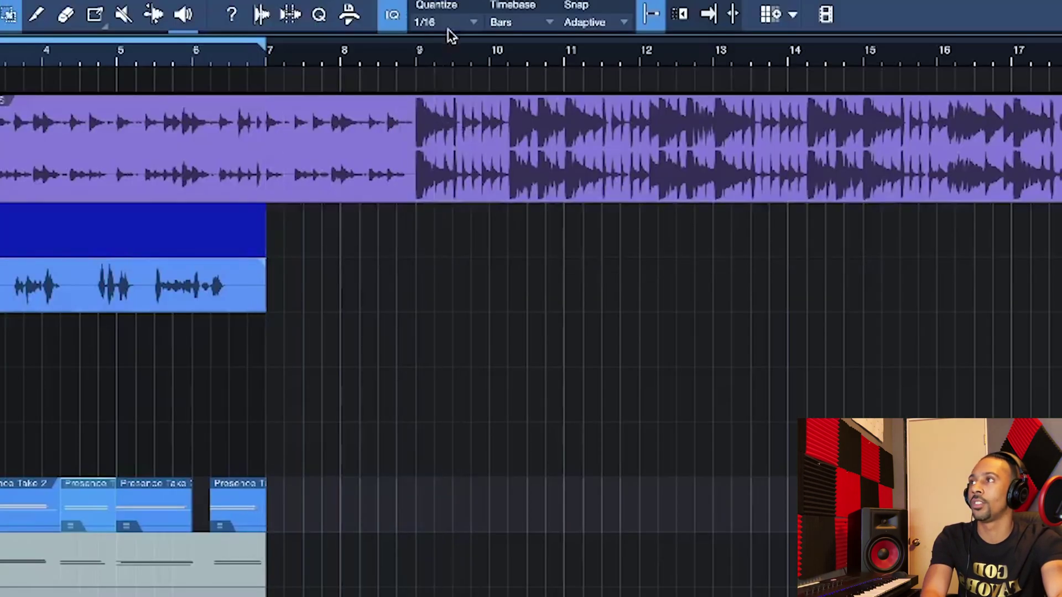
{"action": "left_click", "coordinate": [451, 30]}
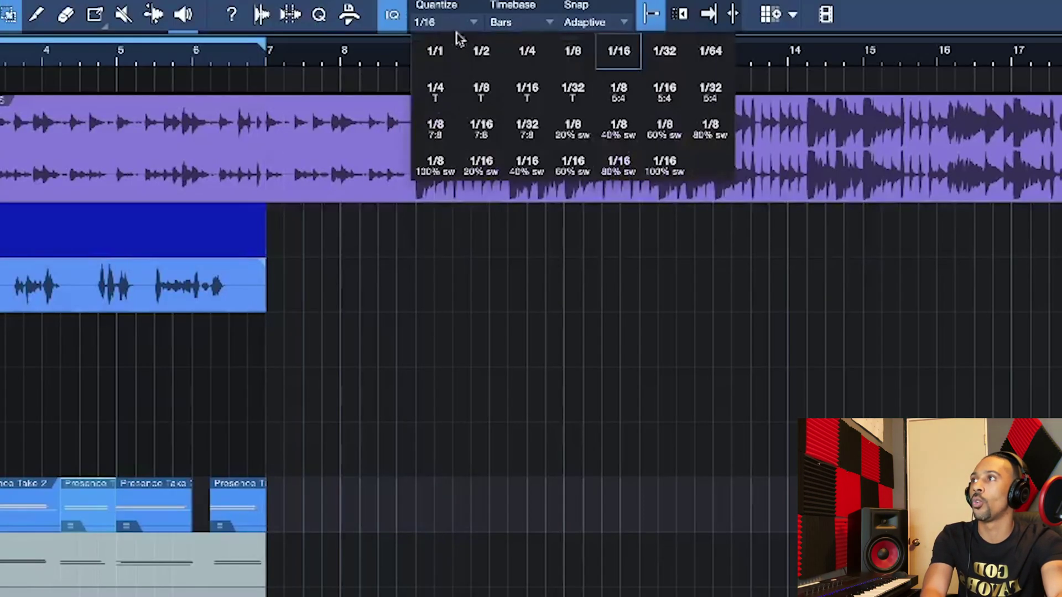
{"action": "left_click", "coordinate": [674, 65]}
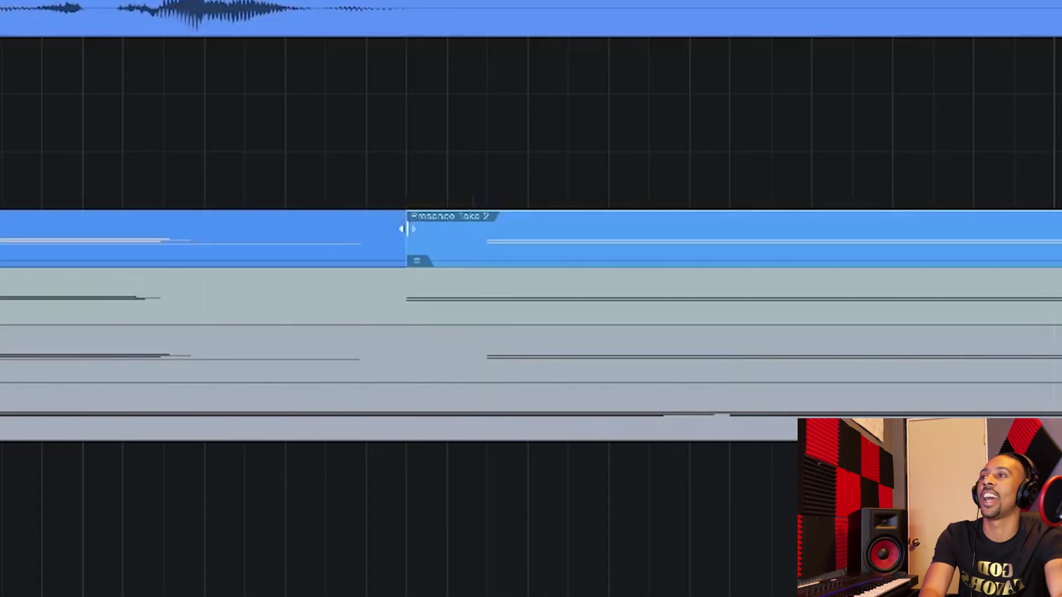
- Trim the lead-in of the second comped Presence phrase and shift it earlier with its takes, to start where the first phrase ends
{"action": "left_click_drag", "start_coordinate": [407, 228], "coordinate": [465, 252]}
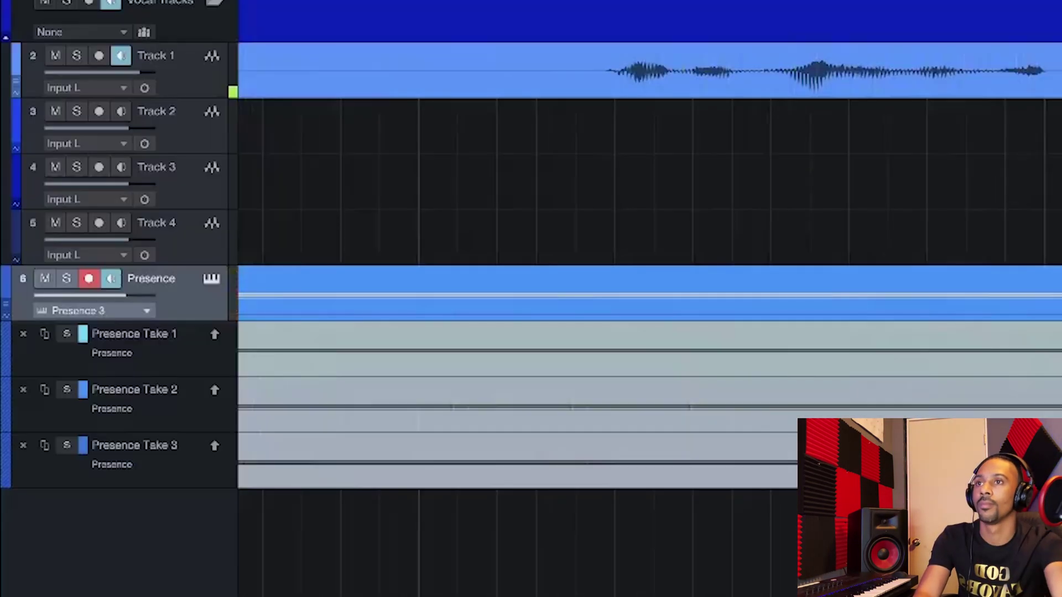
{"action": "scroll", "coordinate": [650, 293], "scroll_direction": "right", "scroll_amount": 5}
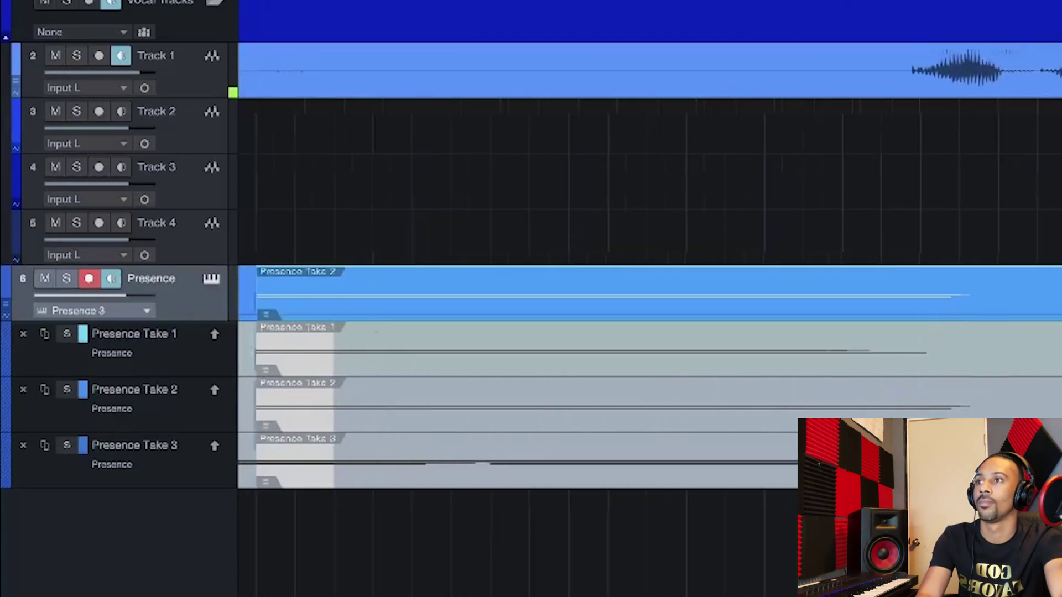
{"action": "scroll", "coordinate": [650, 293], "scroll_direction": "right", "scroll_amount": 1}
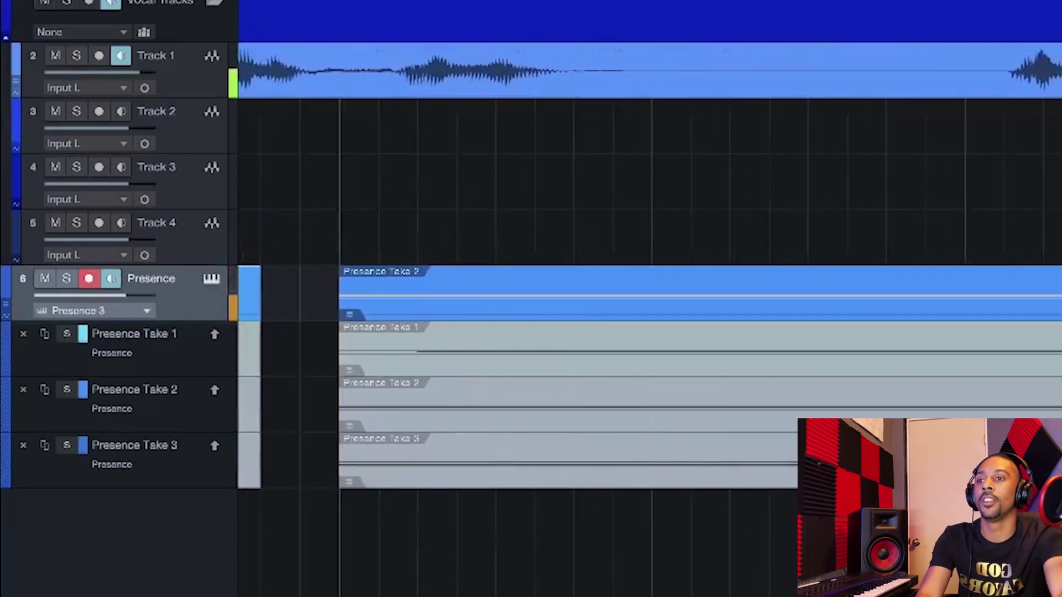
{"action": "scroll", "coordinate": [650, 294], "scroll_direction": "down", "scroll_amount": 10}
{"action": "scroll", "coordinate": [650, 293], "scroll_direction": "up", "scroll_amount": 6}
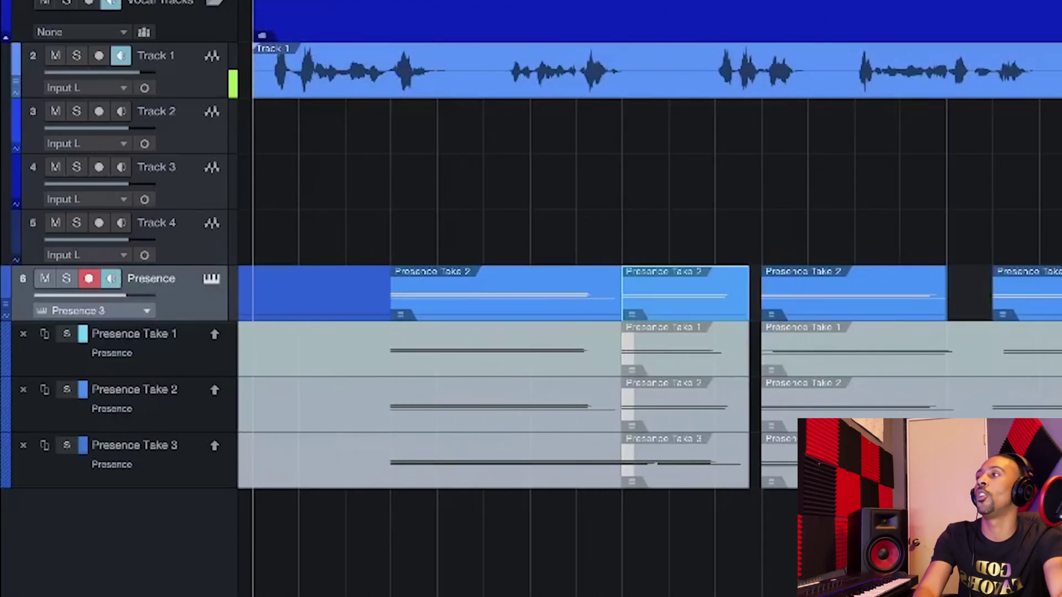
{"action": "scroll", "coordinate": [650, 293], "scroll_direction": "down", "scroll_amount": 3}
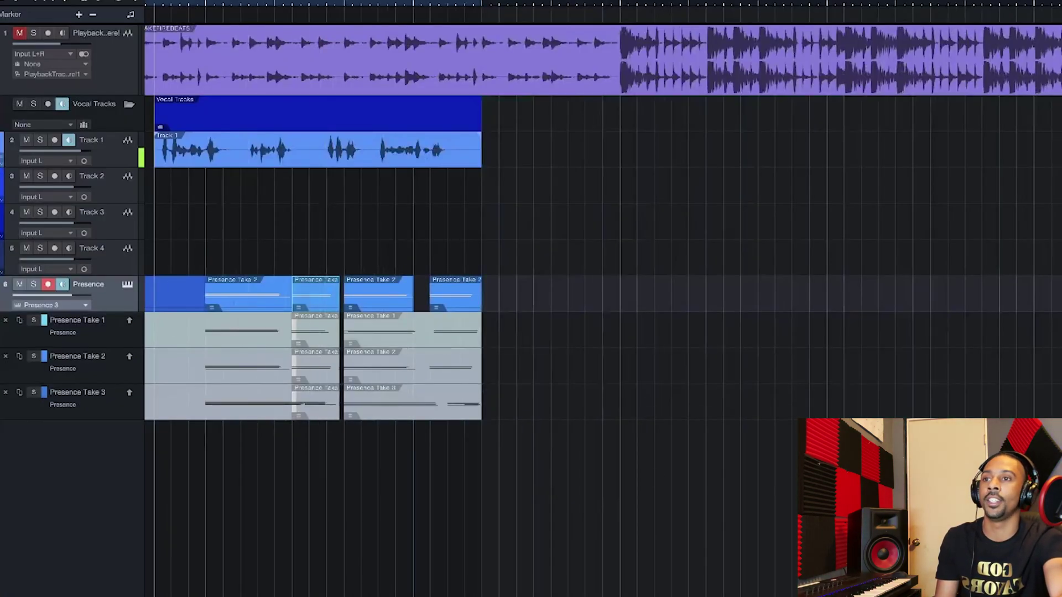
- Add a second Presence instrument track below the comped one and load the Acoustic Piano - Medium preset
{"action": "left_click_drag", "start_coordinate": [1061, 498], "coordinate": [723, 531]}
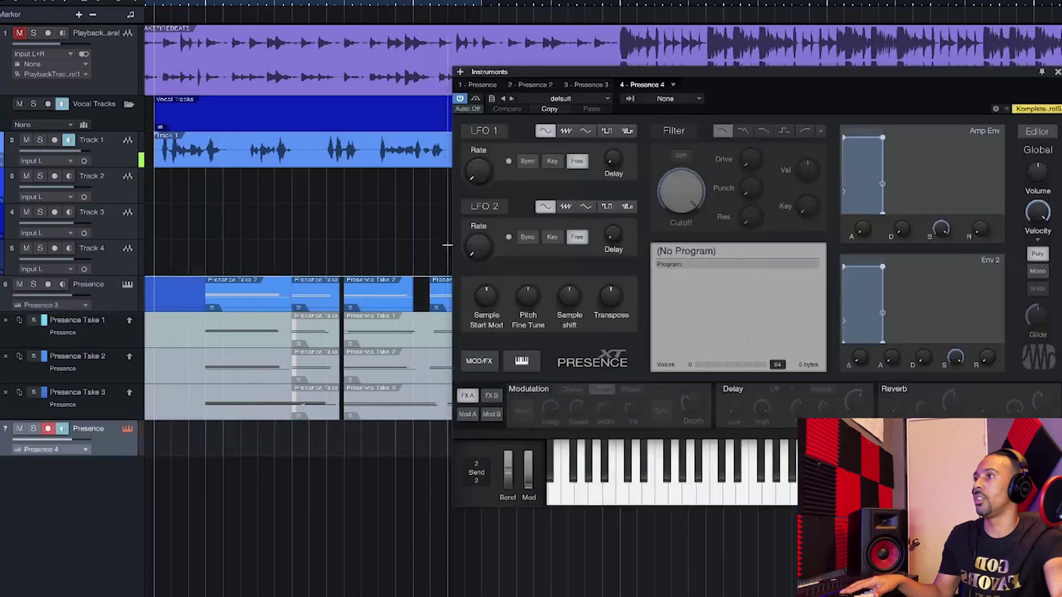
{"action": "left_click", "coordinate": [576, 100]}
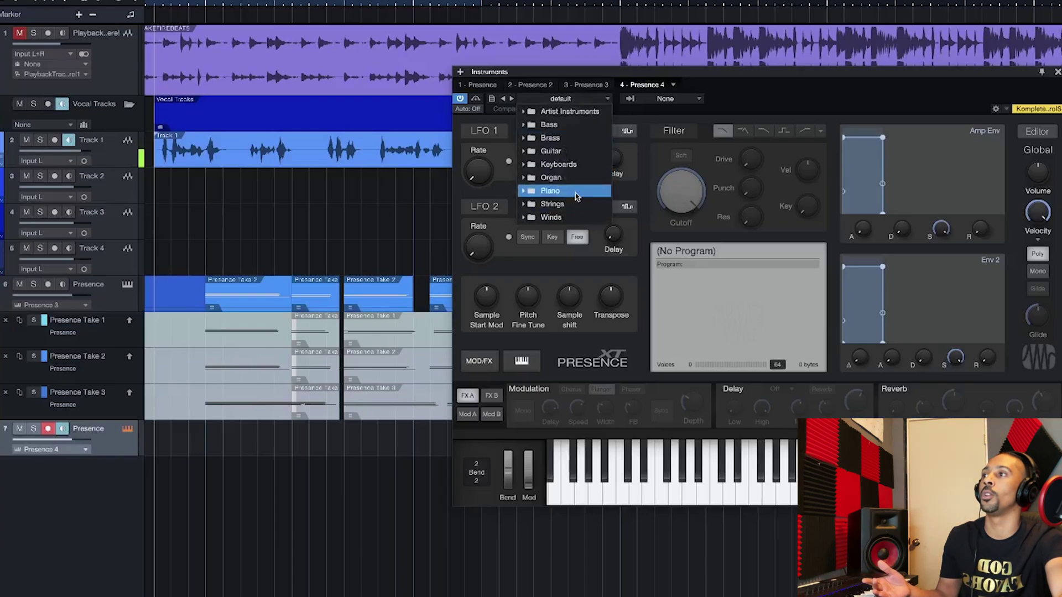
{"action": "left_click", "coordinate": [576, 191]}
{"action": "left_click", "coordinate": [606, 270]}
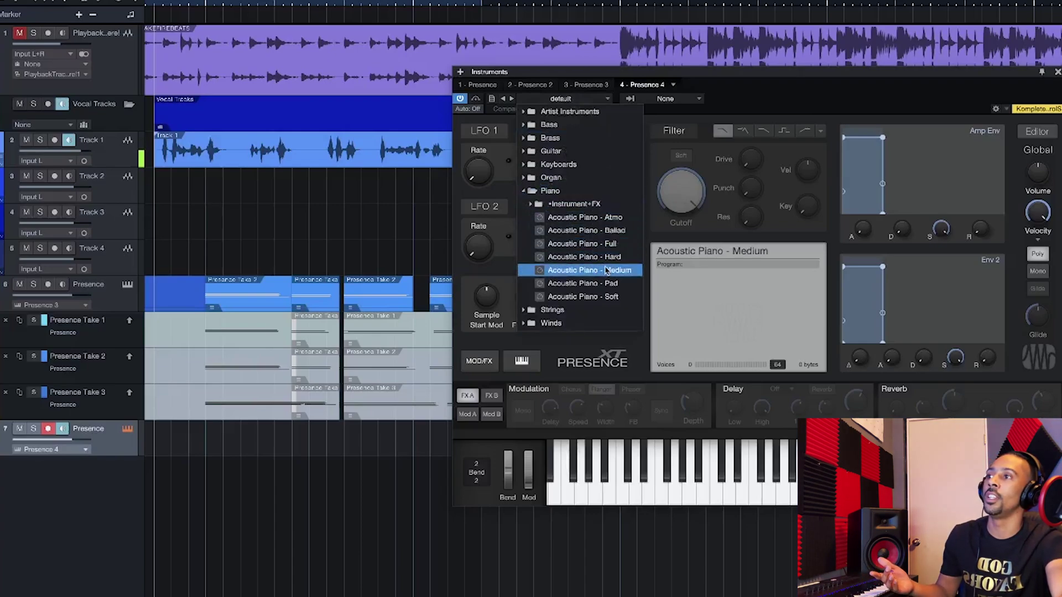
{"action": "left_click", "coordinate": [880, 114]}
{"action": "left_click", "coordinate": [1057, 72]}
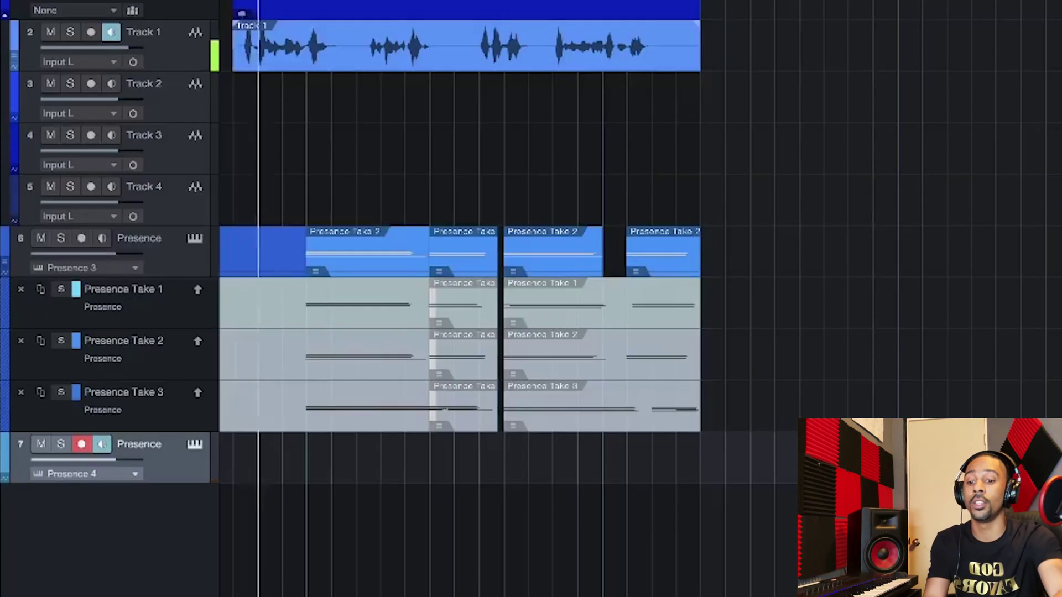
- Loop-record three piano takes on the new Presence track, and stop the recording
{"action": "scroll", "coordinate": [352, 312], "scroll_direction": "left", "scroll_amount": 3}
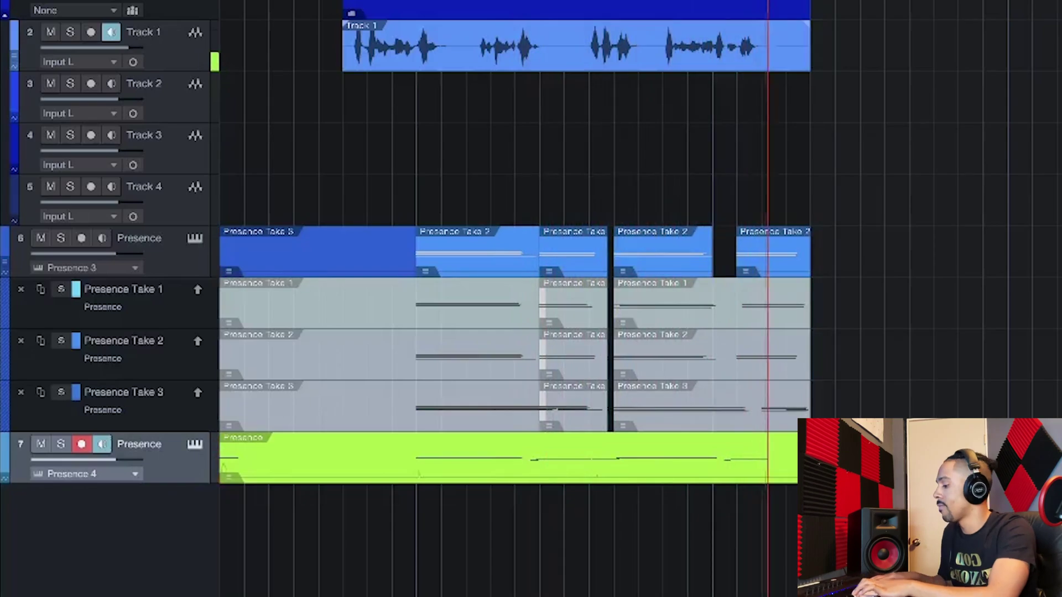
{"action": "key", "text": "space"}
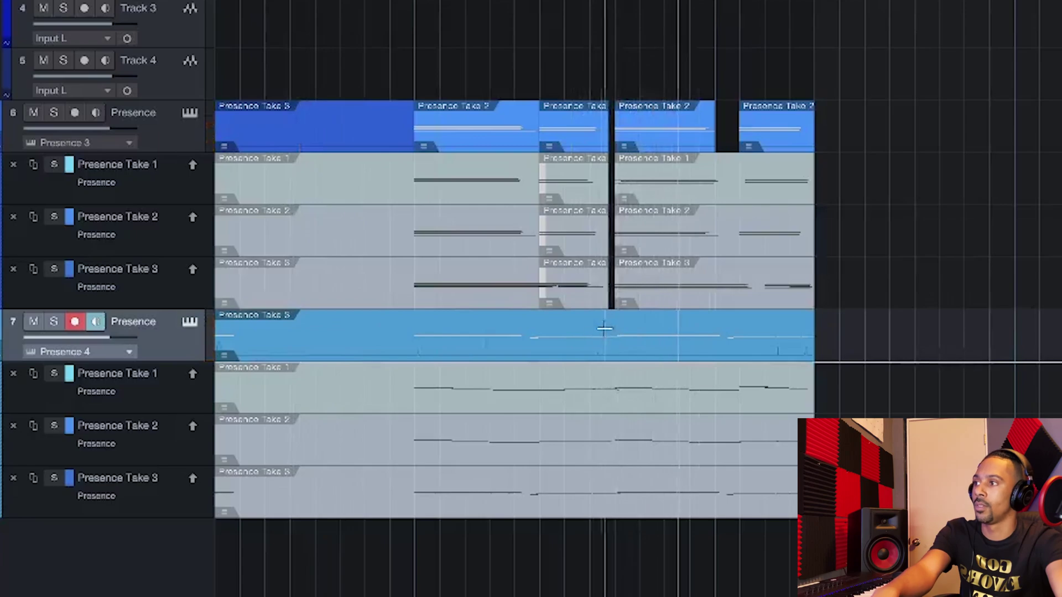
- Audition the new Presence track's three takes in solo, and comp Take 2 over the first phrase, matching the first phrase on the track above
{"action": "left_click", "coordinate": [56, 376]}
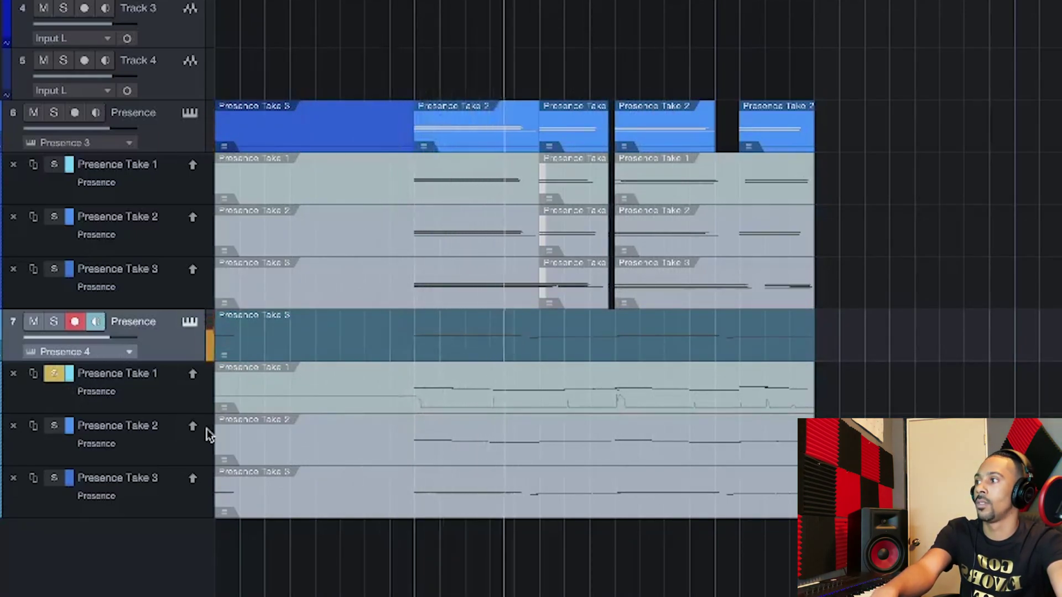
{"action": "key", "text": "space"}
{"action": "left_click", "coordinate": [54, 431]}
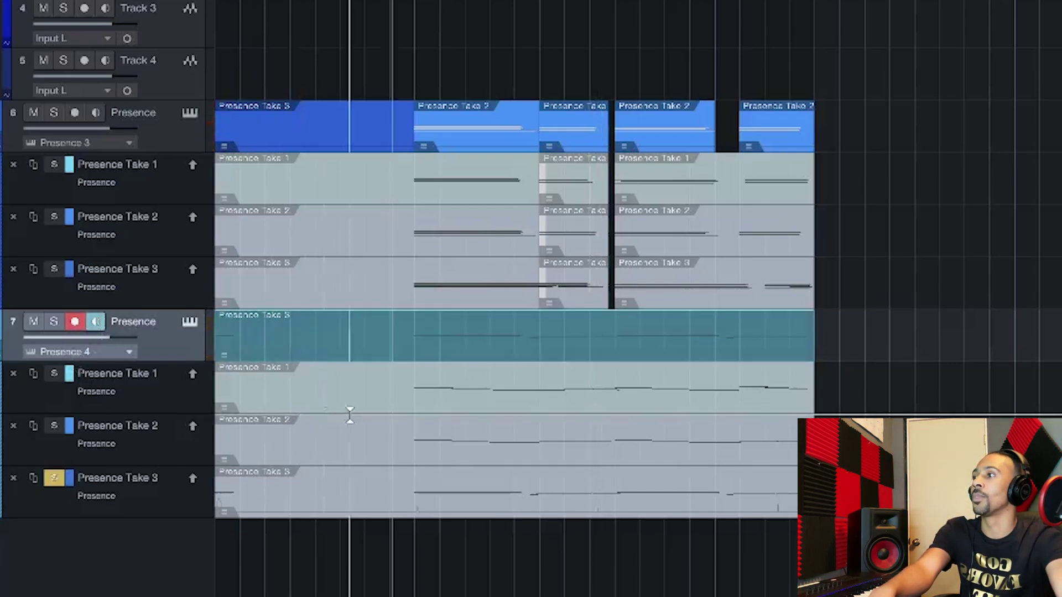
{"action": "left_click_drag", "start_coordinate": [413, 432], "coordinate": [538, 451]}
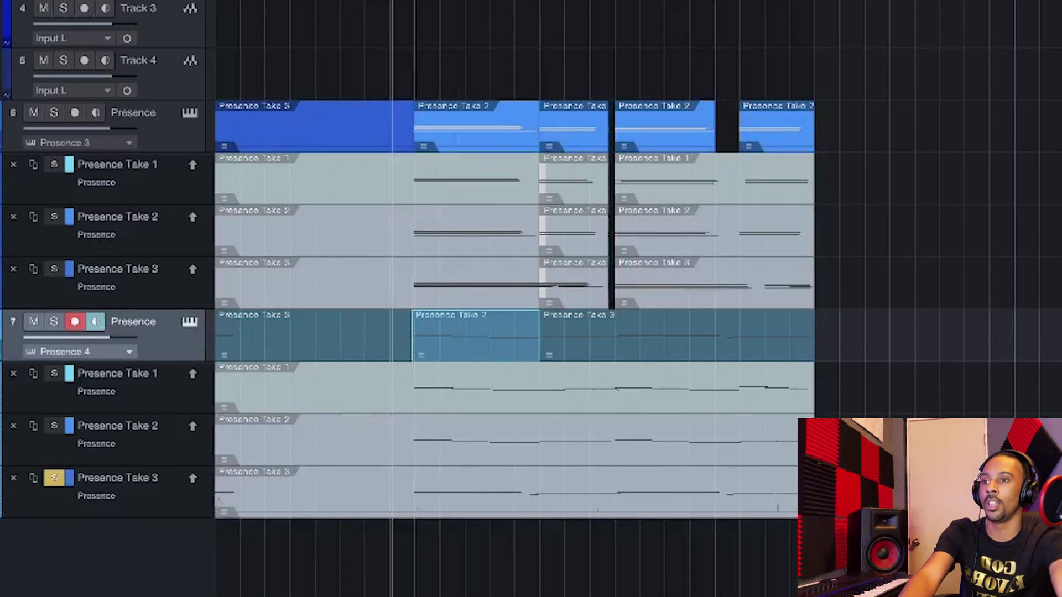
{"action": "scroll", "coordinate": [392, 437], "scroll_direction": "up", "scroll_amount": 5}
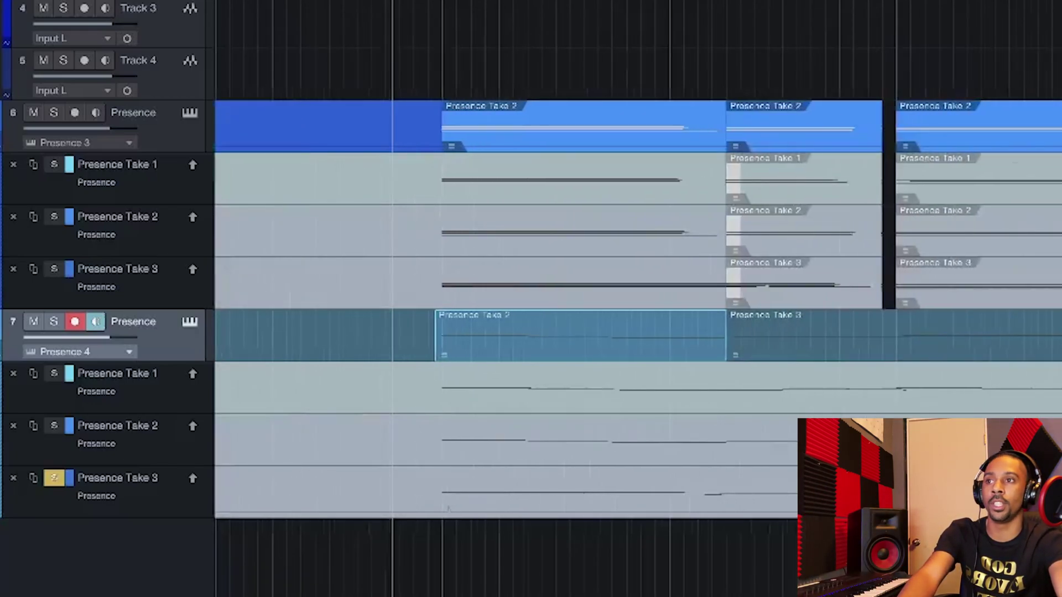